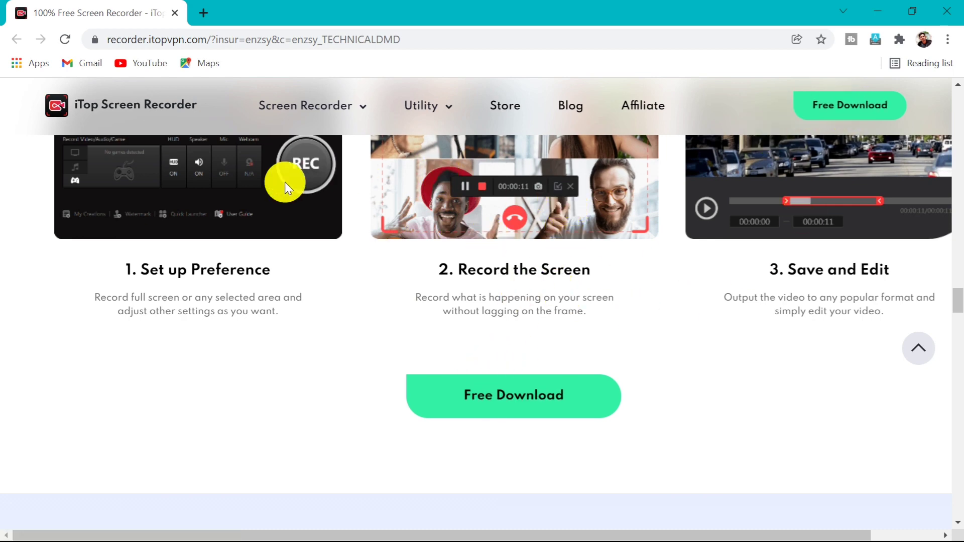
Install iTop Screen Recorder from the website's free download and launch it from the desktop
click(491, 397)
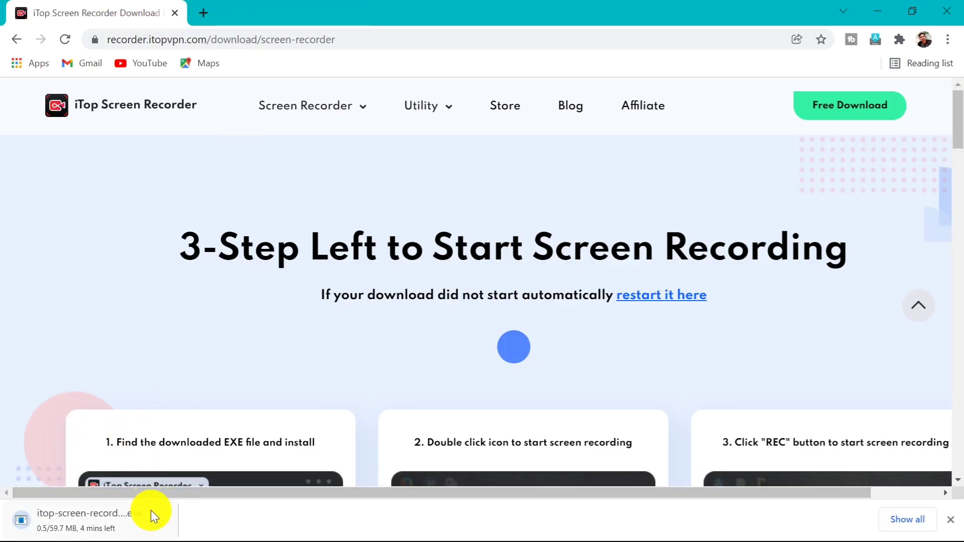
click(150, 523)
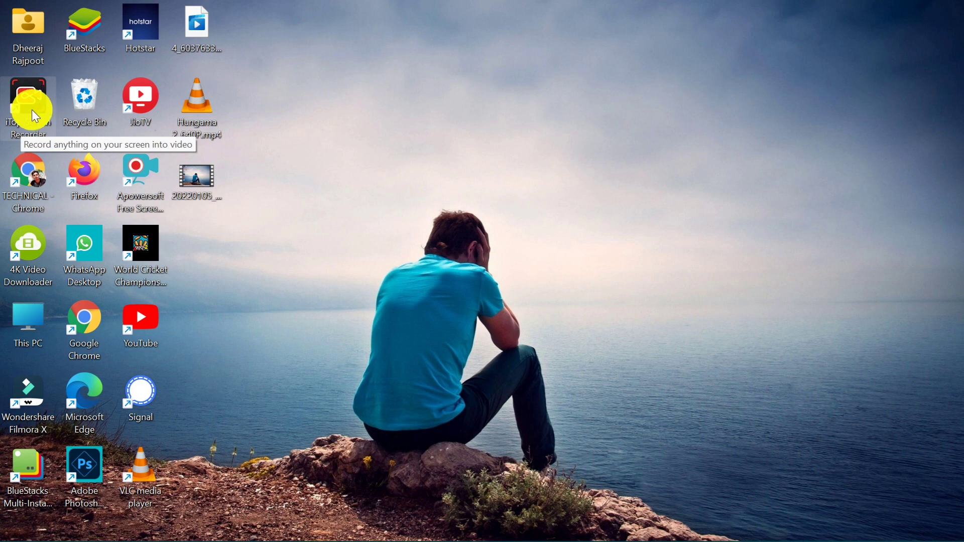
double_click(31, 119)
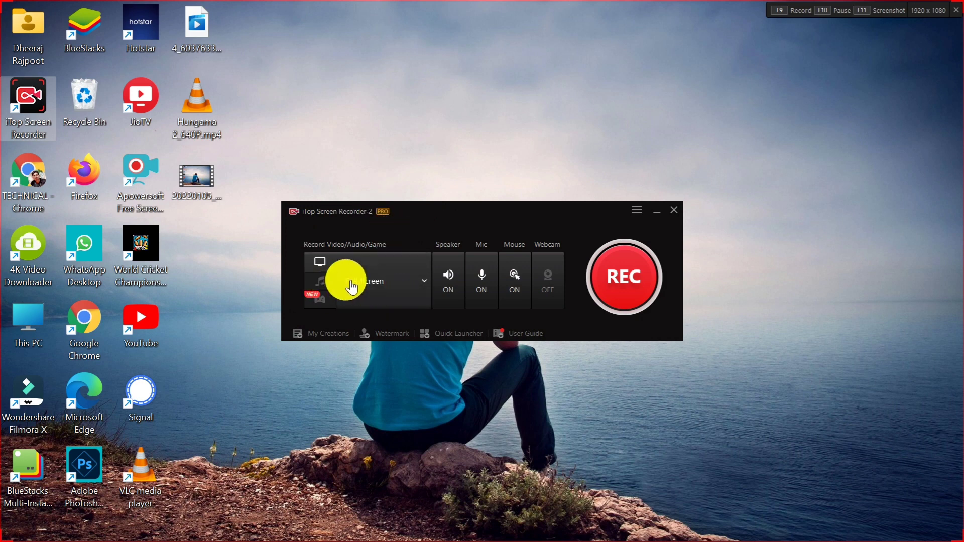
Set the recording area to a custom region of about 364 x 524 over the desktop icons
click(418, 287)
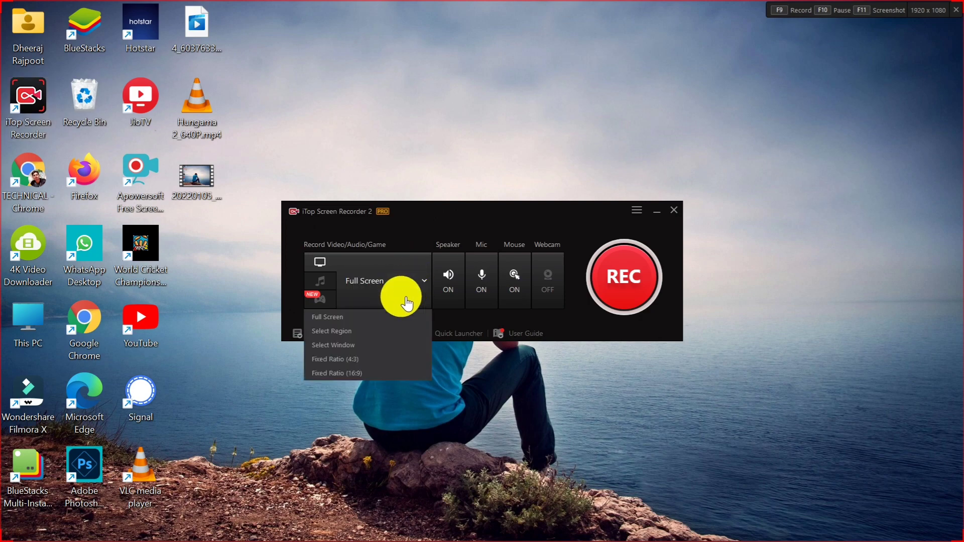
click(339, 331)
drag(65, 116, 248, 380)
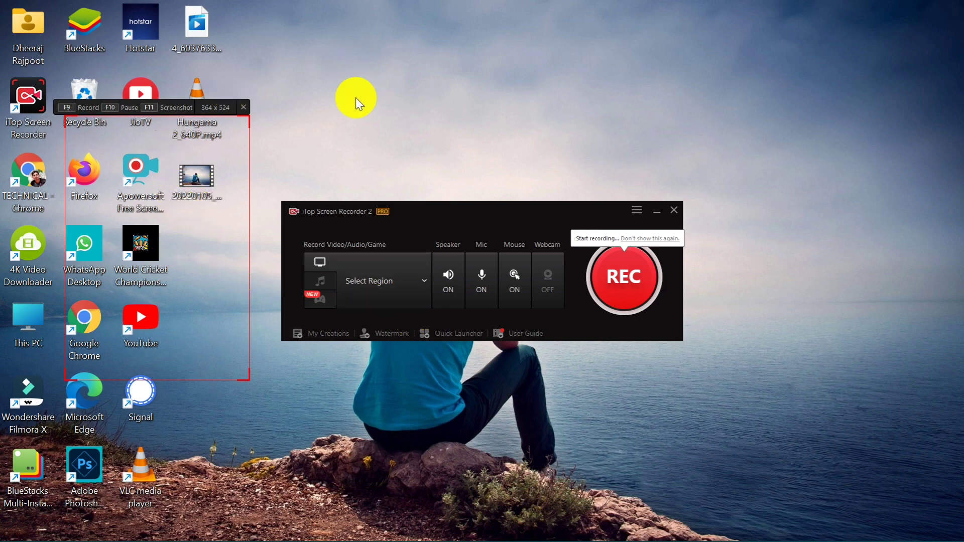
Try the Fixed Ratio (4:3) recording area, followed by Fixed Ratio (16:9)
click(408, 279)
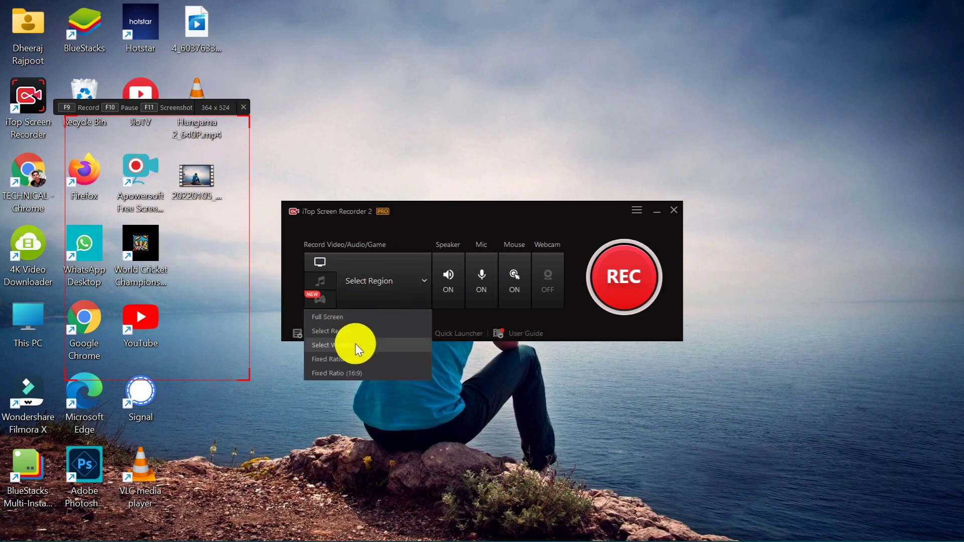
click(355, 359)
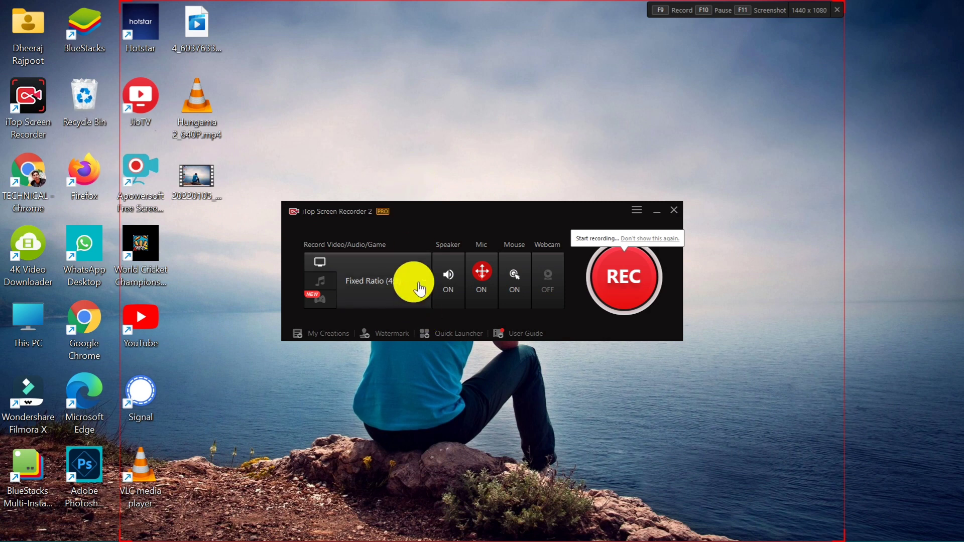
click(406, 280)
click(384, 373)
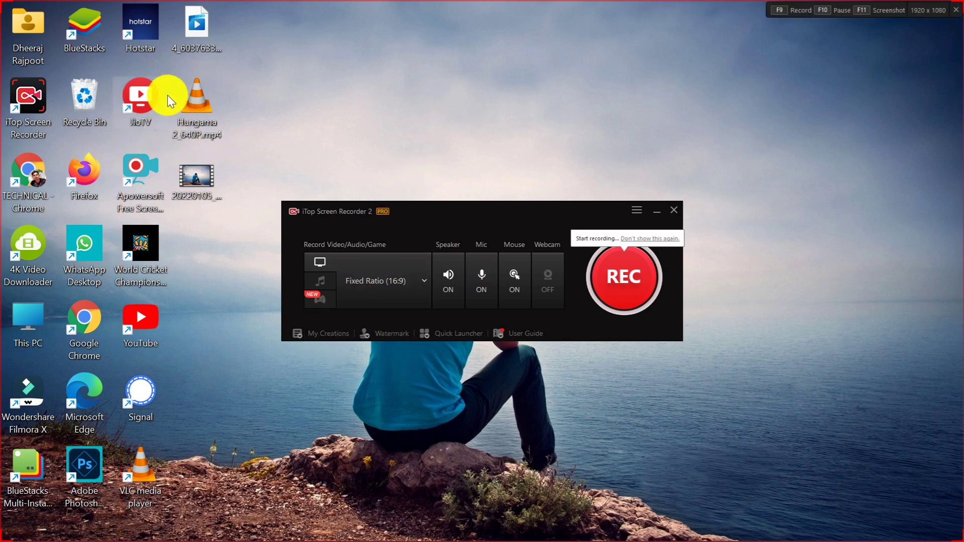
Set the recording area to Full Screen
click(408, 280)
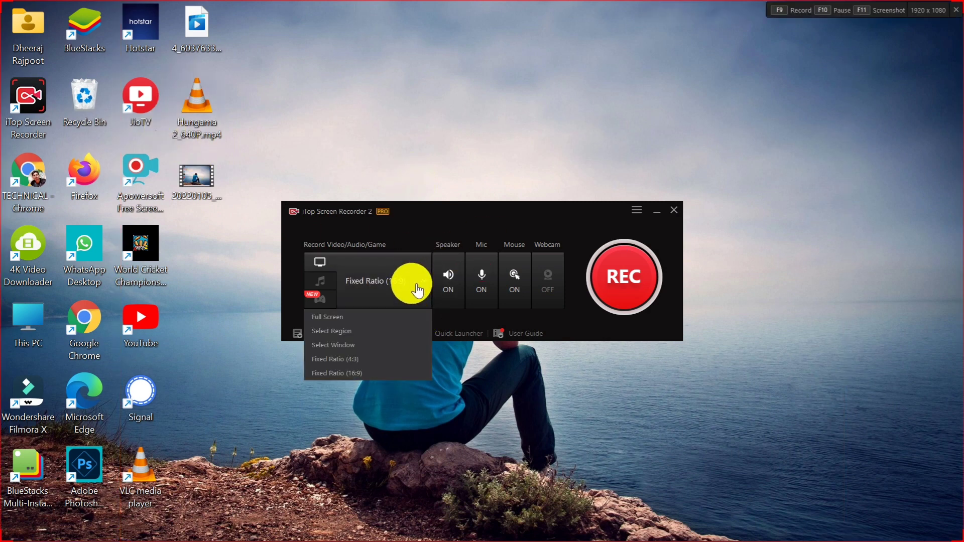
click(357, 316)
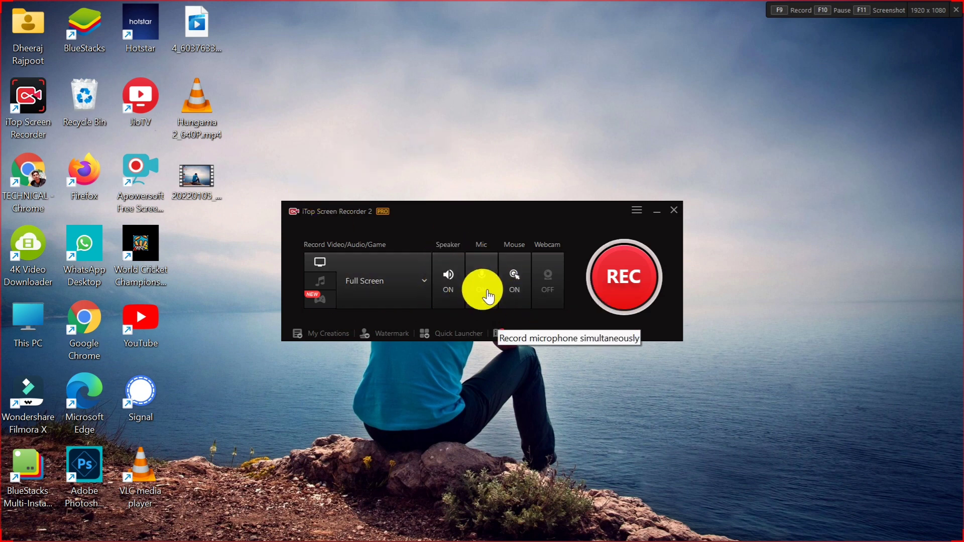
click(517, 288)
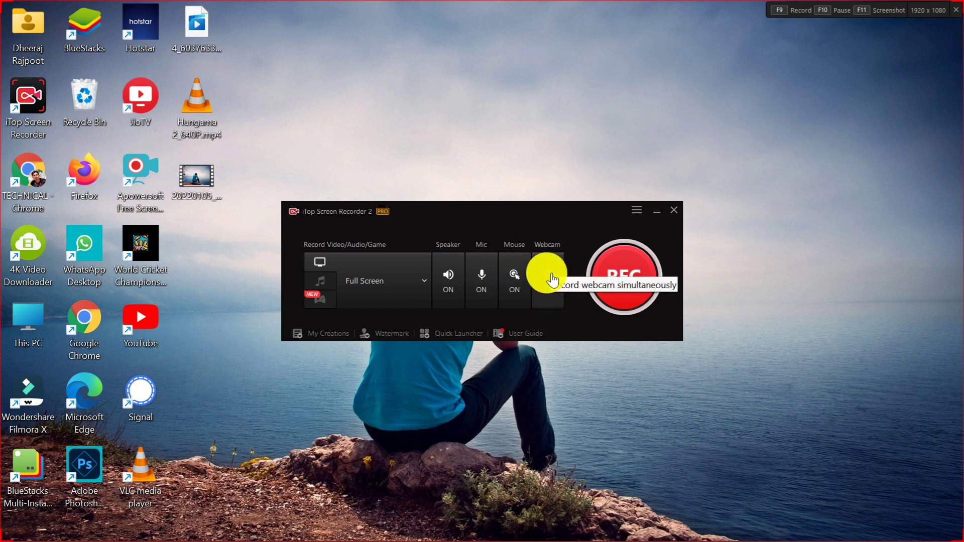
Open the recorder's settings and set the save folder for recordings to the D:\ drive
click(634, 212)
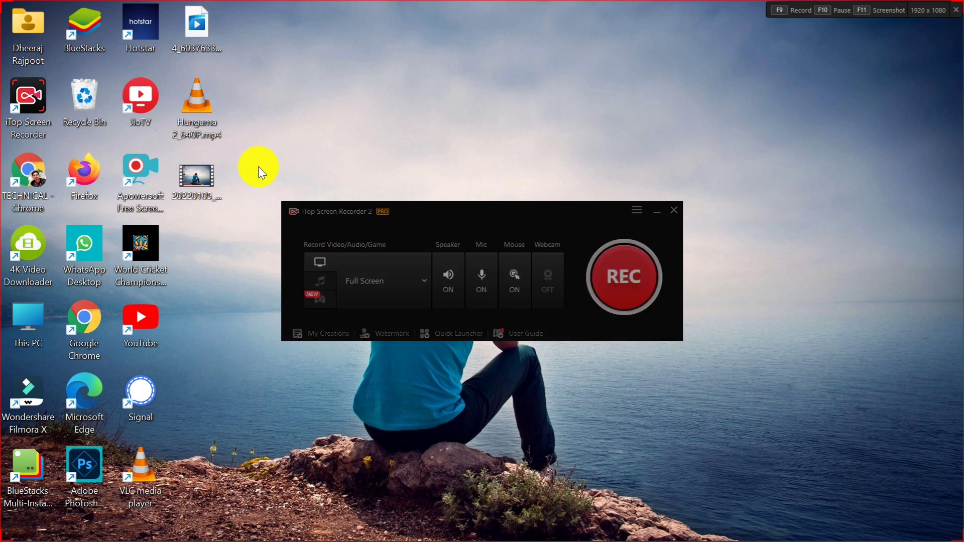
click(637, 211)
click(649, 225)
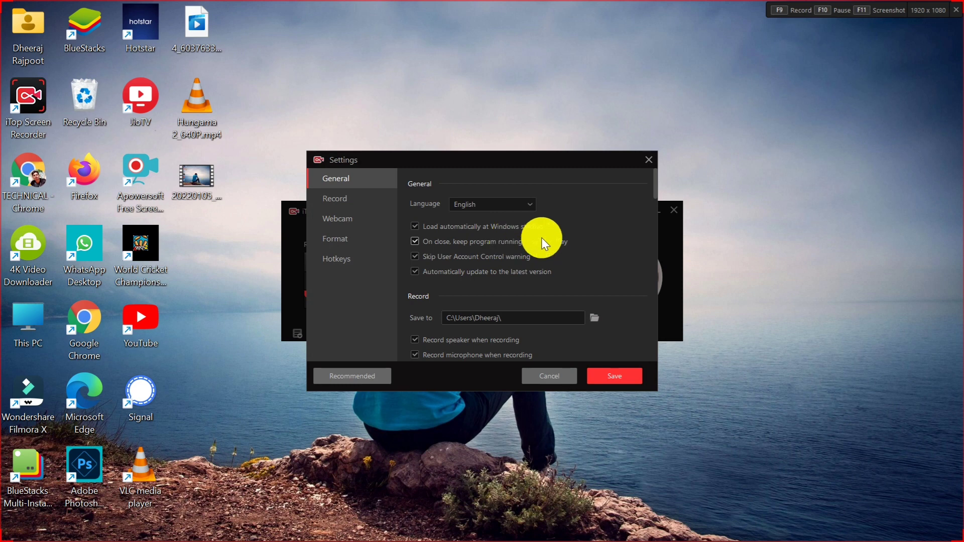
scroll(457, 224, down, 1)
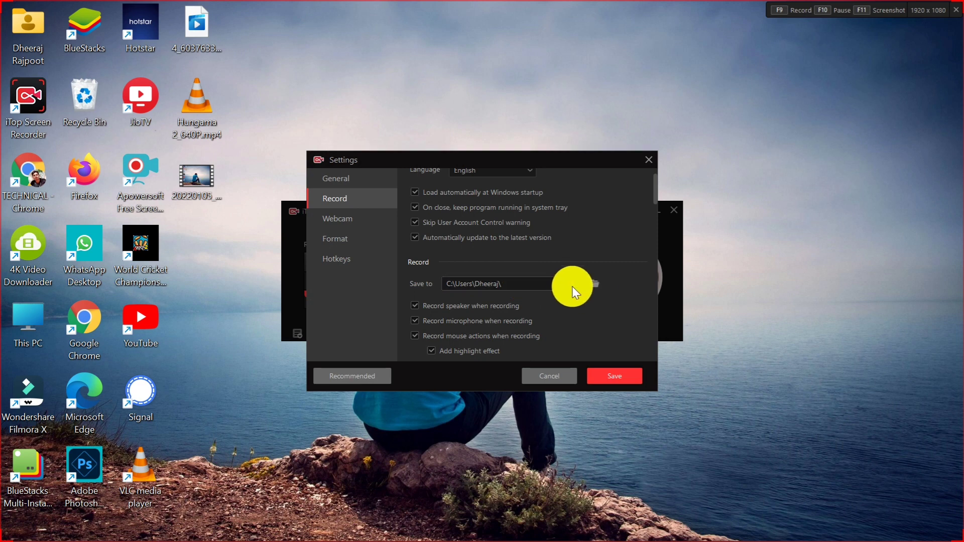
click(594, 285)
click(465, 304)
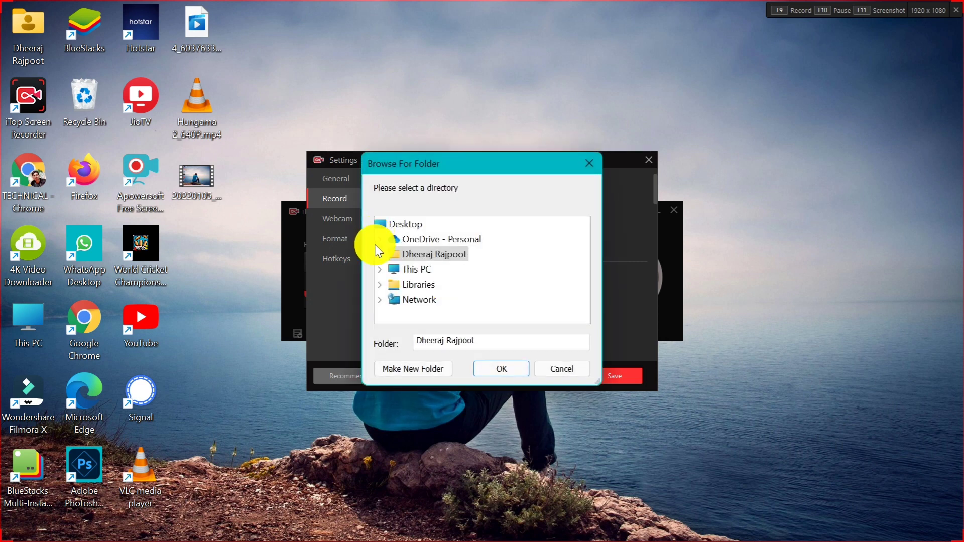
click(409, 271)
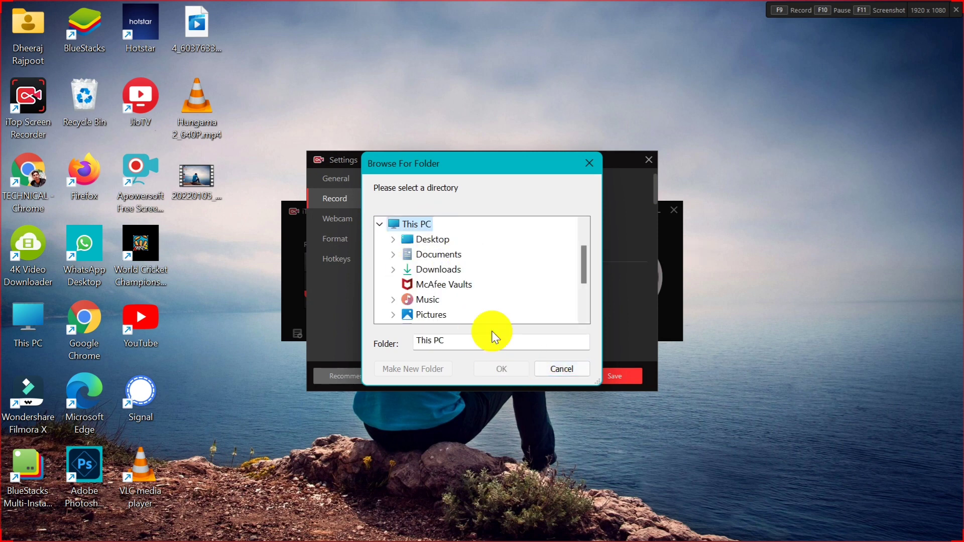
scroll(457, 252, down, 2)
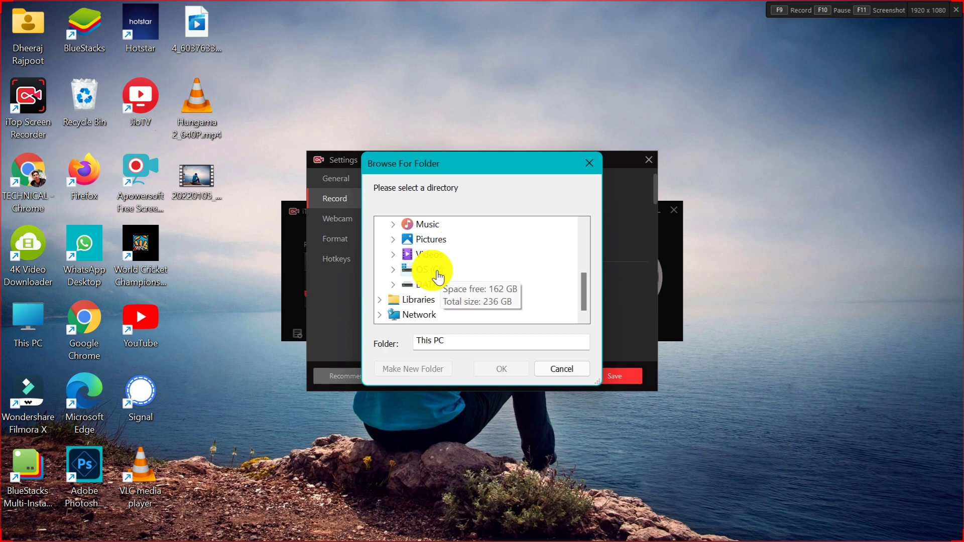
click(424, 284)
click(505, 369)
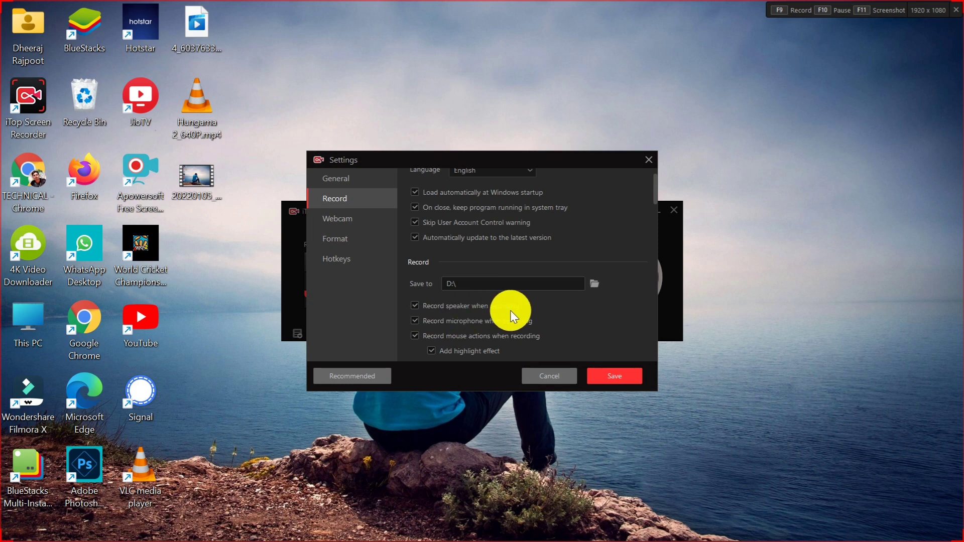
Examine the recording options and the webcam overlay options in the settings
scroll(505, 311, down, 1)
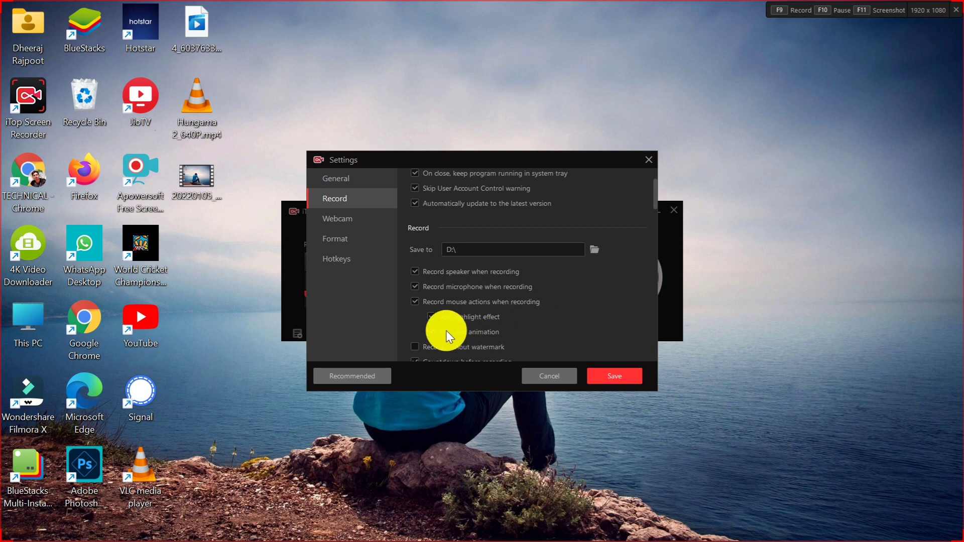
scroll(468, 297, down, 1)
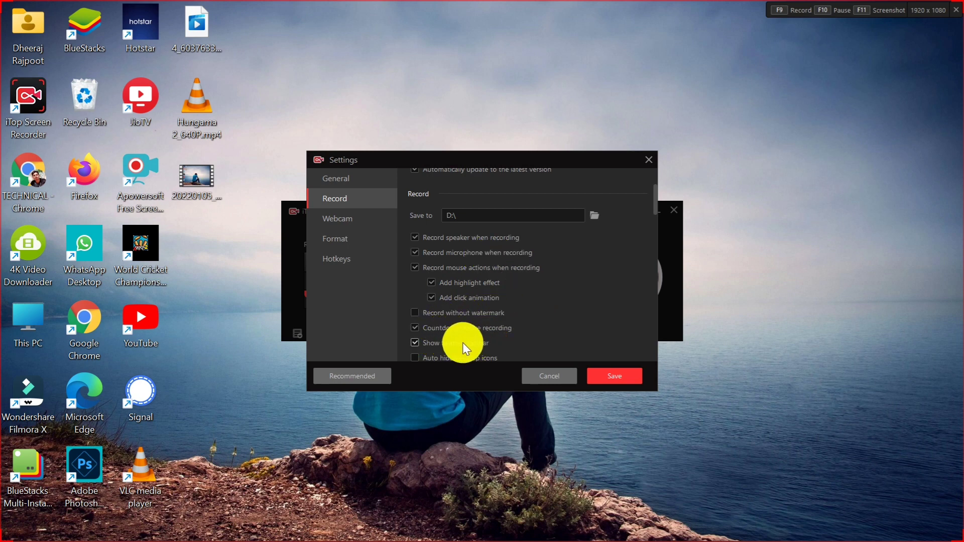
scroll(468, 343, down, 1)
scroll(451, 326, down, 1)
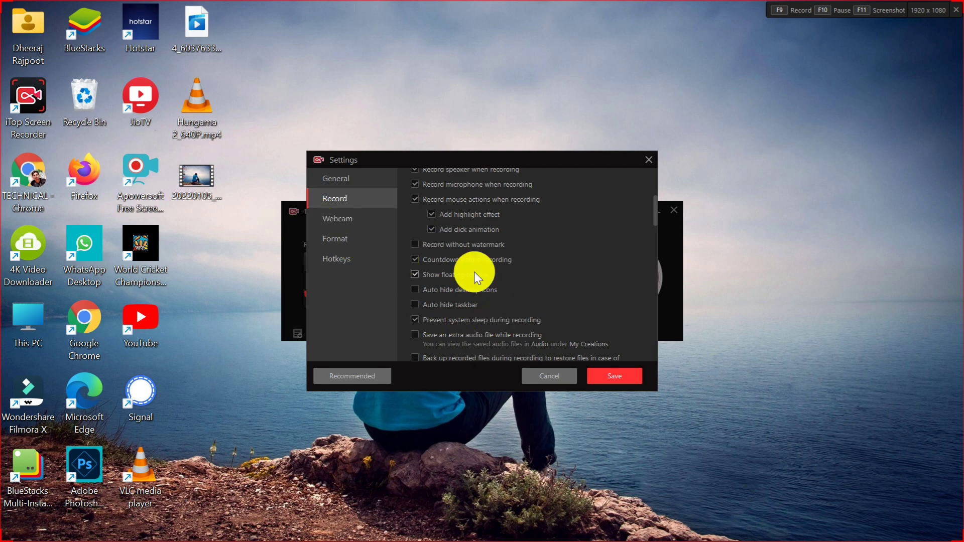
scroll(474, 272, down, 5)
scroll(474, 272, down, 3)
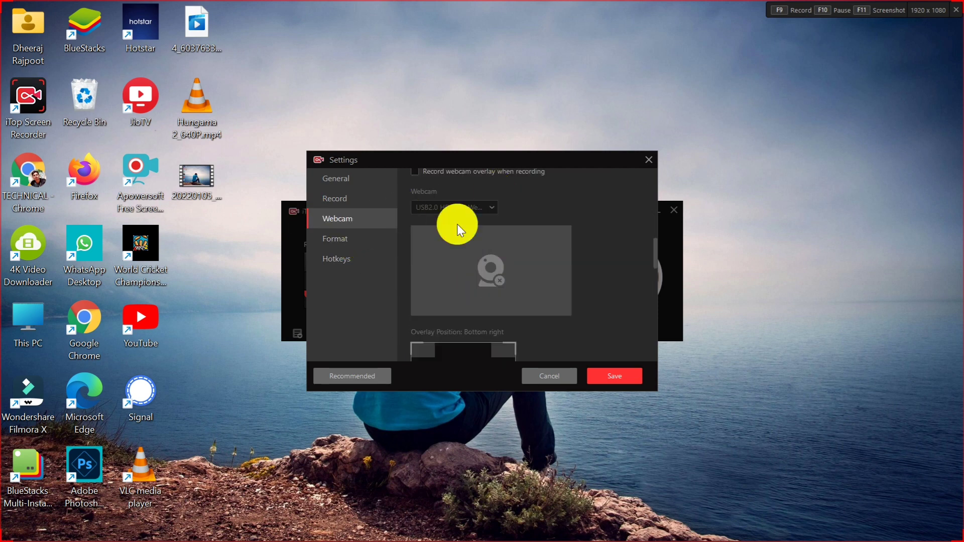
scroll(467, 206, up, 1)
scroll(460, 224, down, 3)
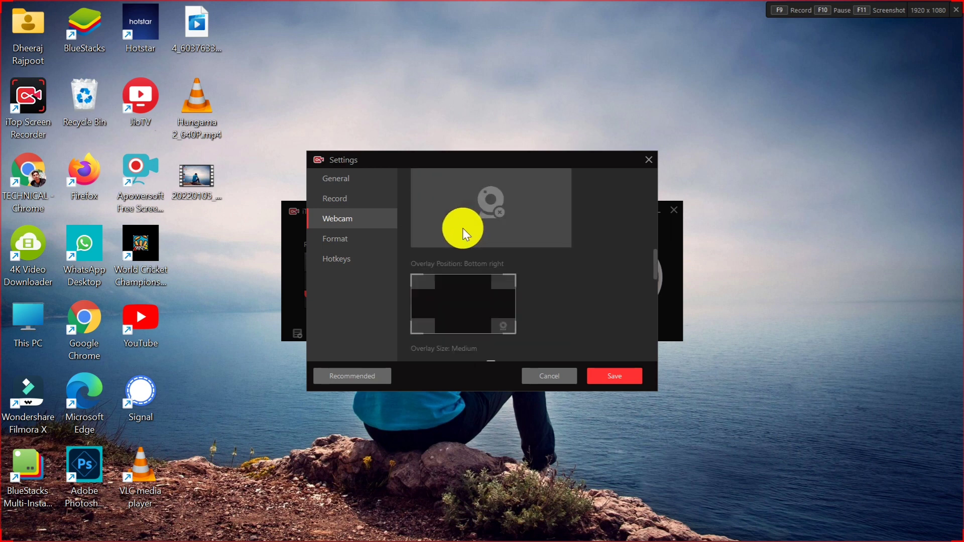
Review the available video sizes, formats, frame rates and bitrates in the Format settings
click(360, 240)
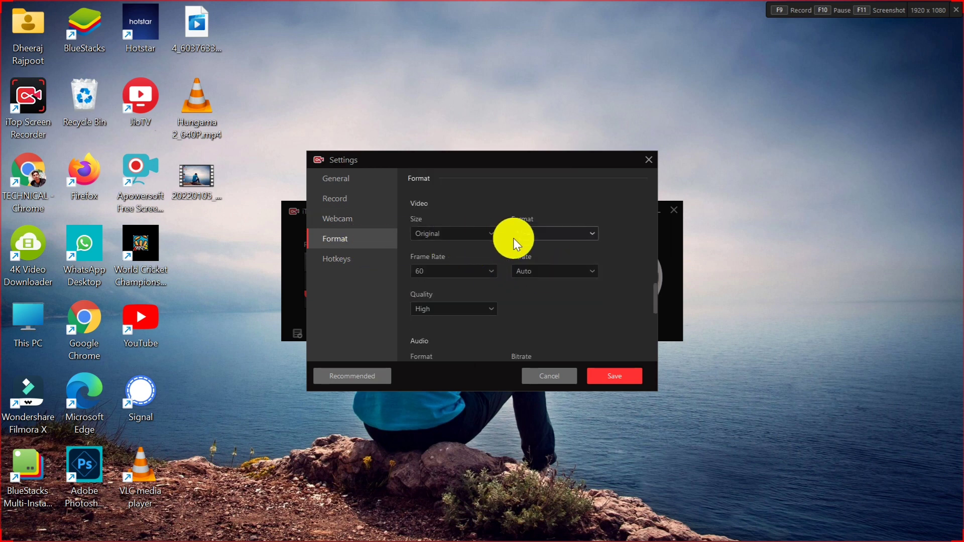
click(474, 237)
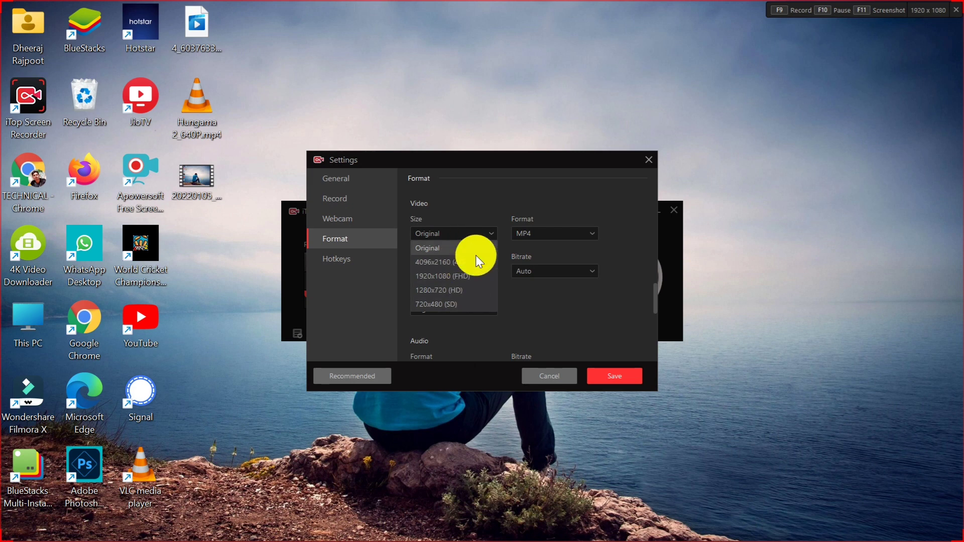
click(554, 233)
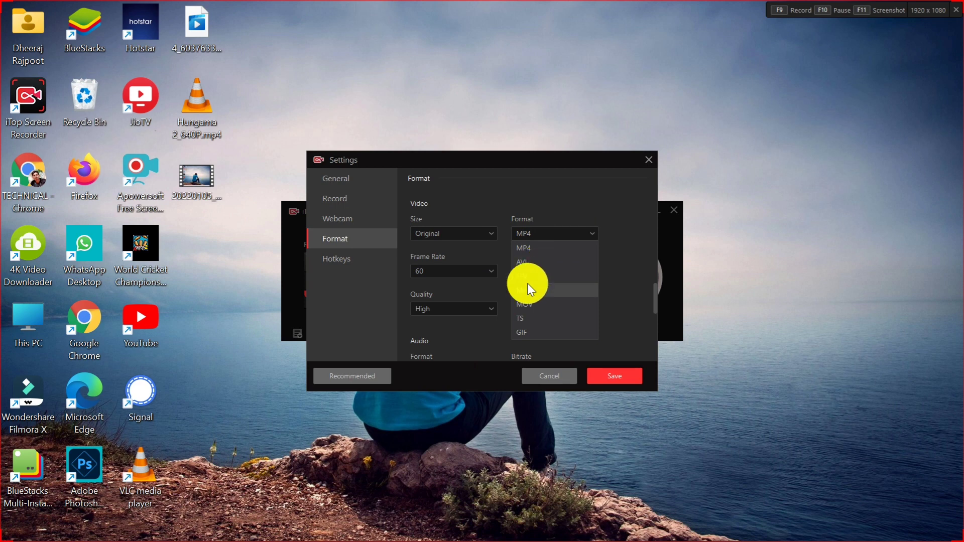
click(542, 206)
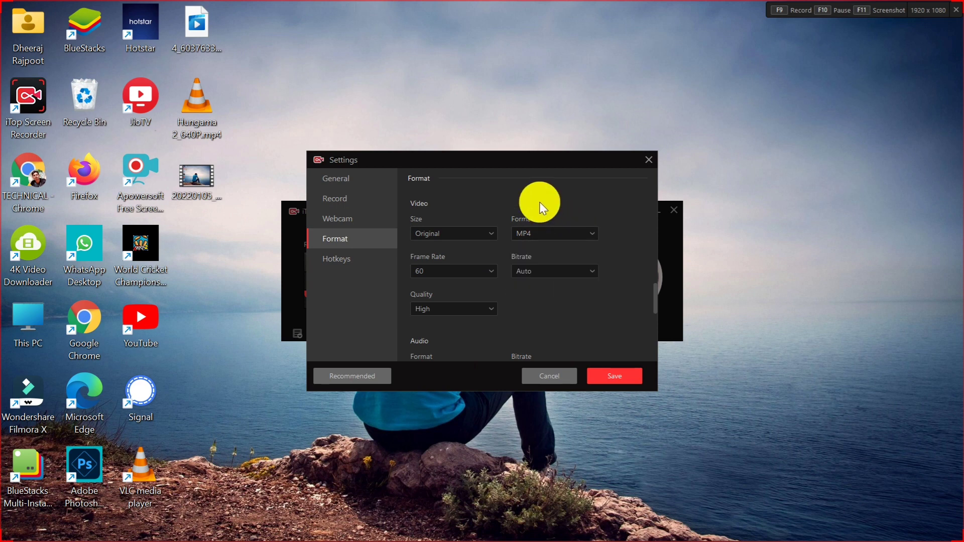
click(462, 268)
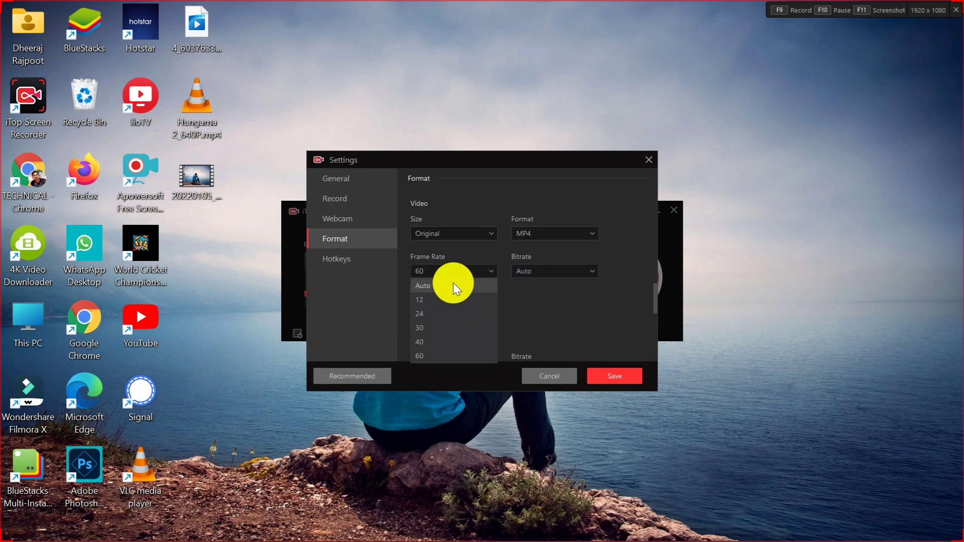
click(575, 269)
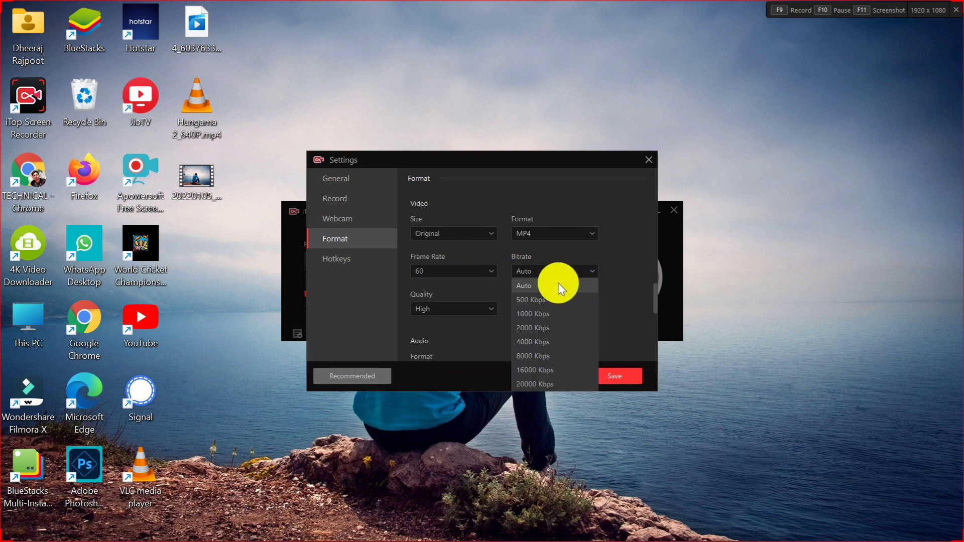
click(573, 270)
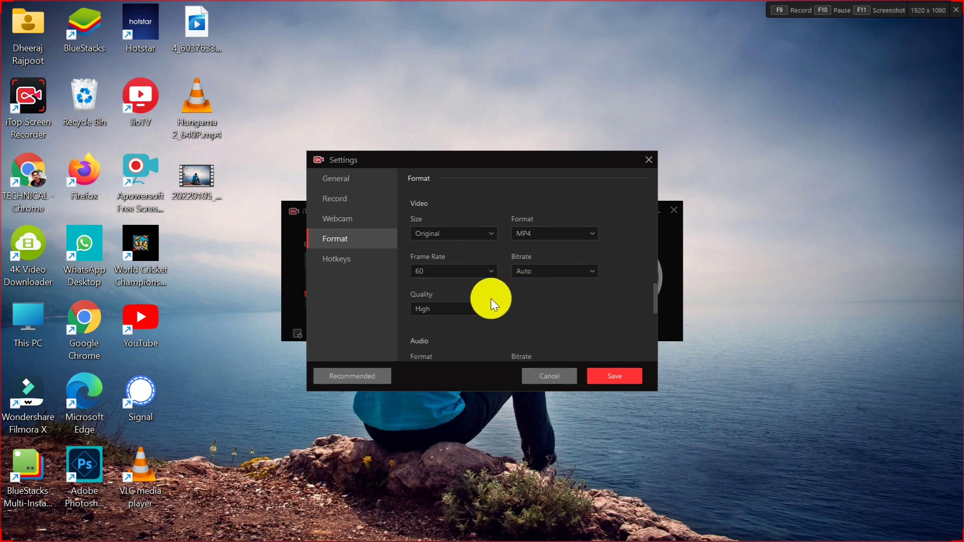
Review the video quality setting, the available audio formats and the screenshot format
scroll(492, 295, down, 1)
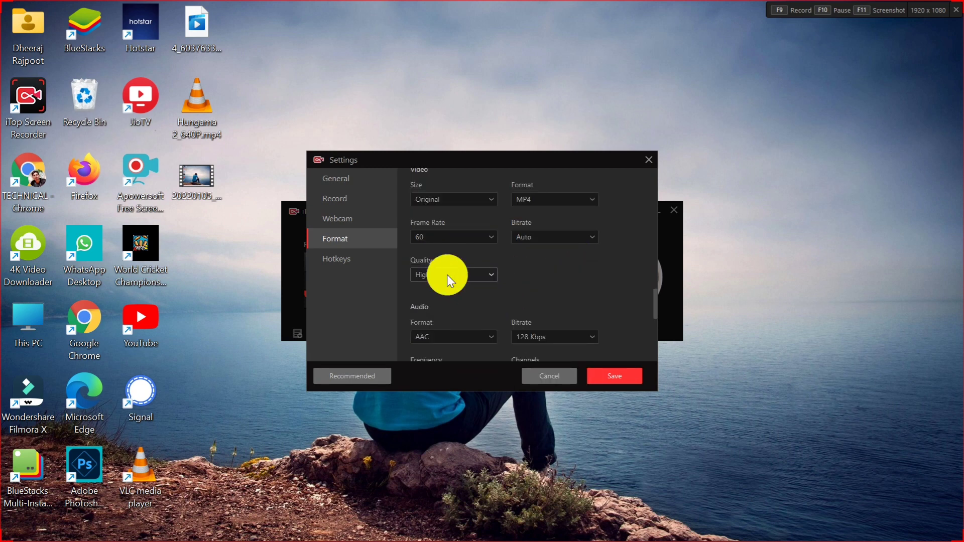
scroll(456, 326, down, 1)
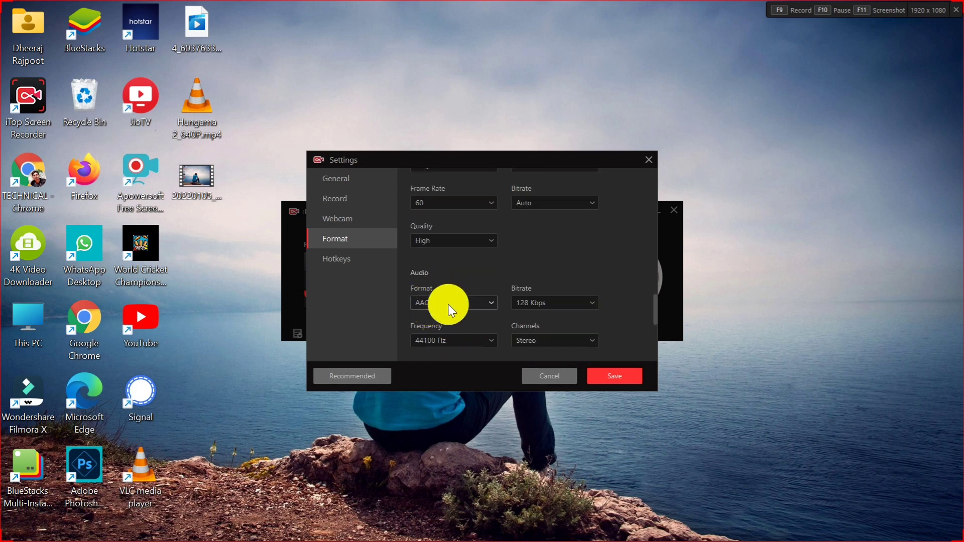
click(448, 304)
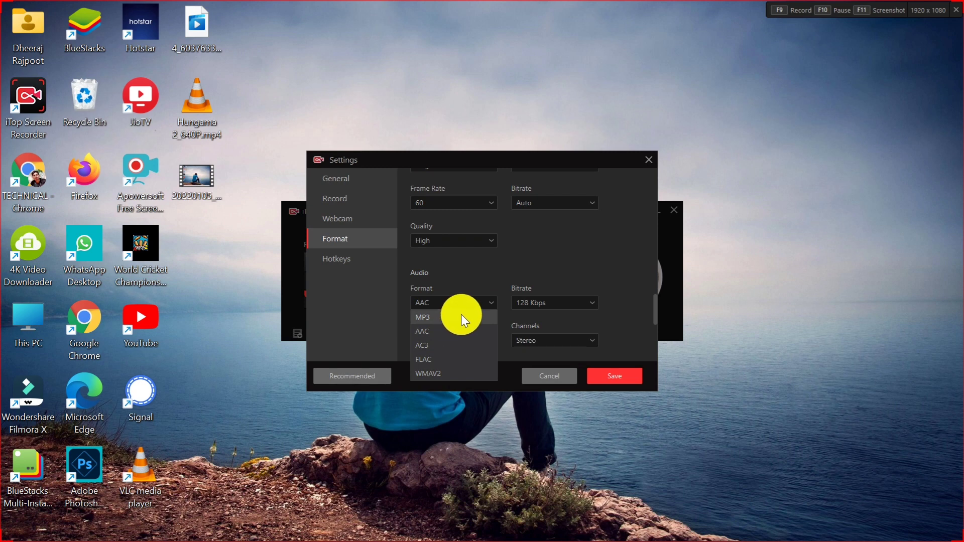
click(480, 297)
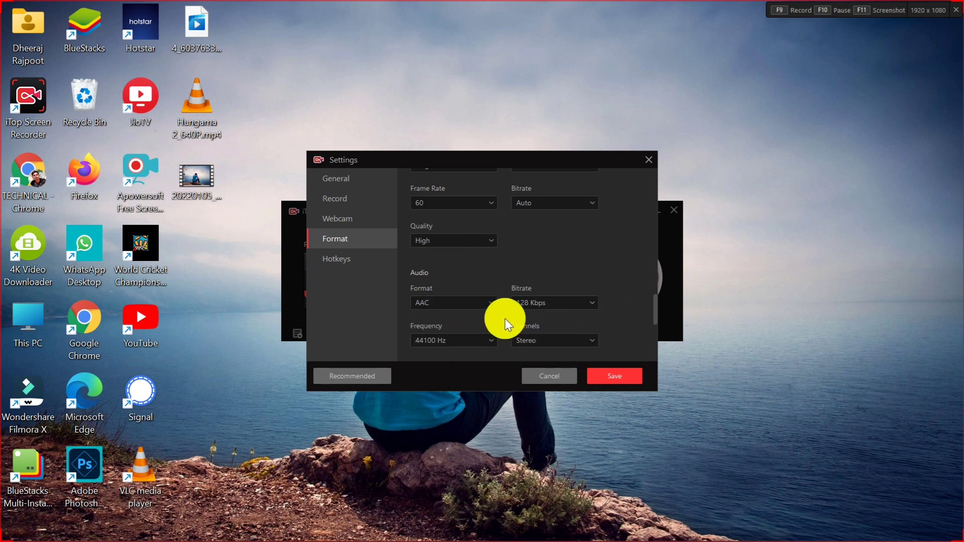
scroll(505, 318, down, 2)
scroll(453, 322, down, 1)
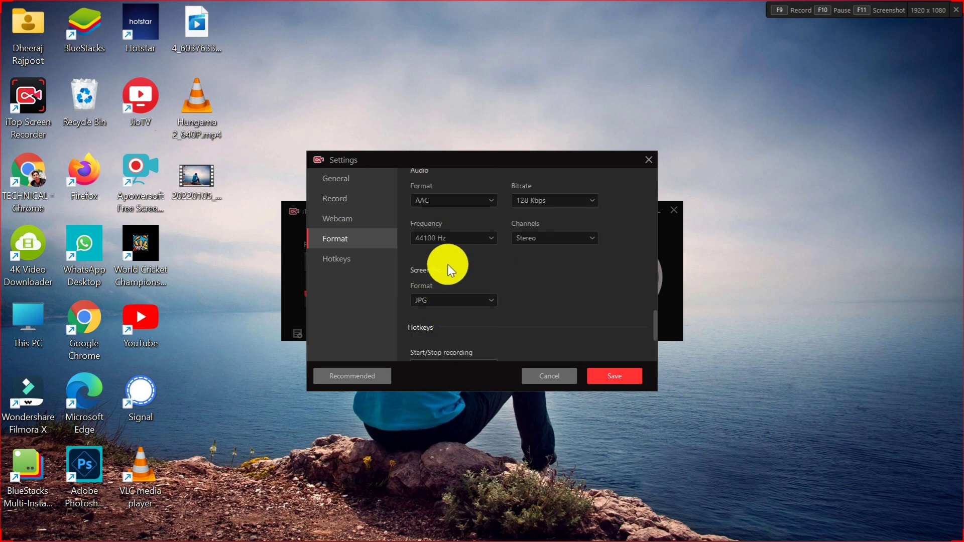
Check the available screenshot formats and the hotkey assignments, and save the recorder settings
click(437, 301)
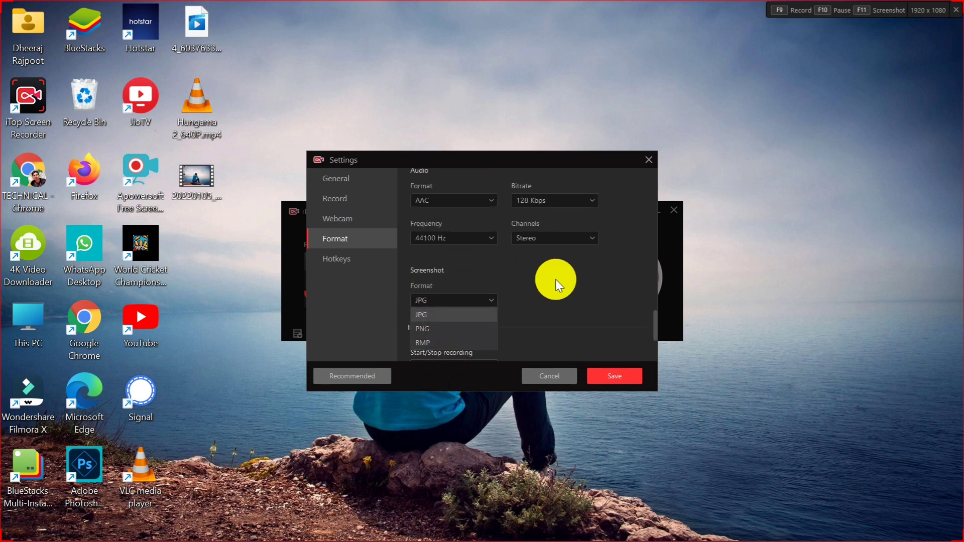
click(481, 297)
scroll(529, 288, down, 2)
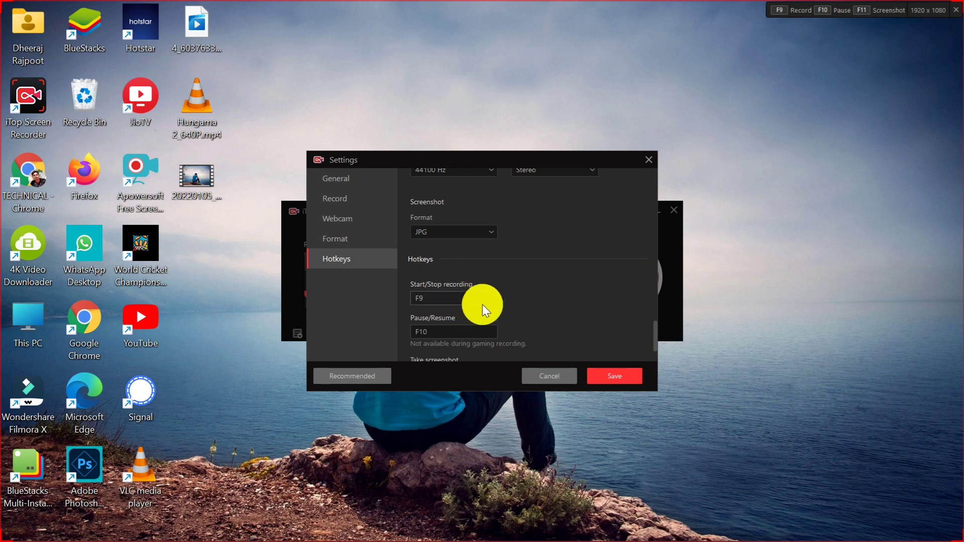
scroll(510, 296, down, 1)
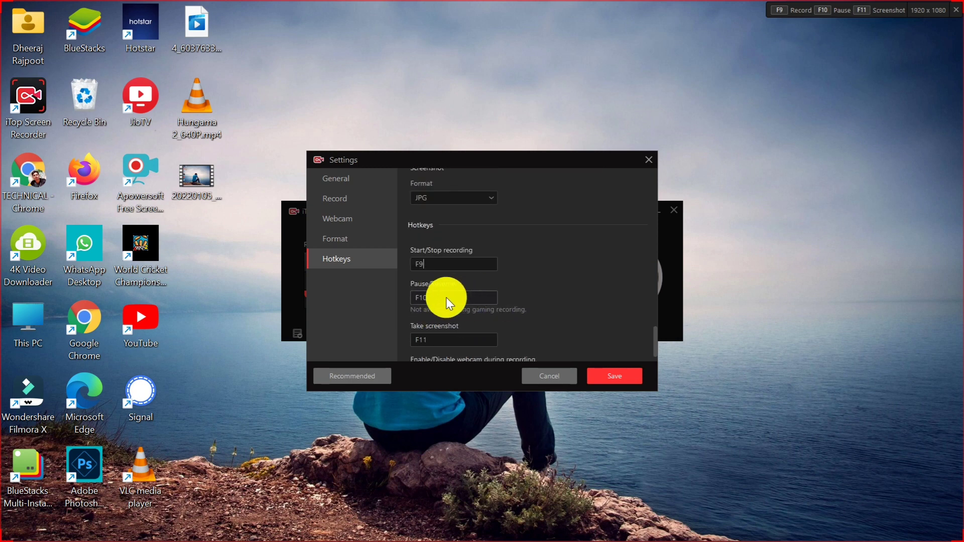
scroll(493, 312, down, 1)
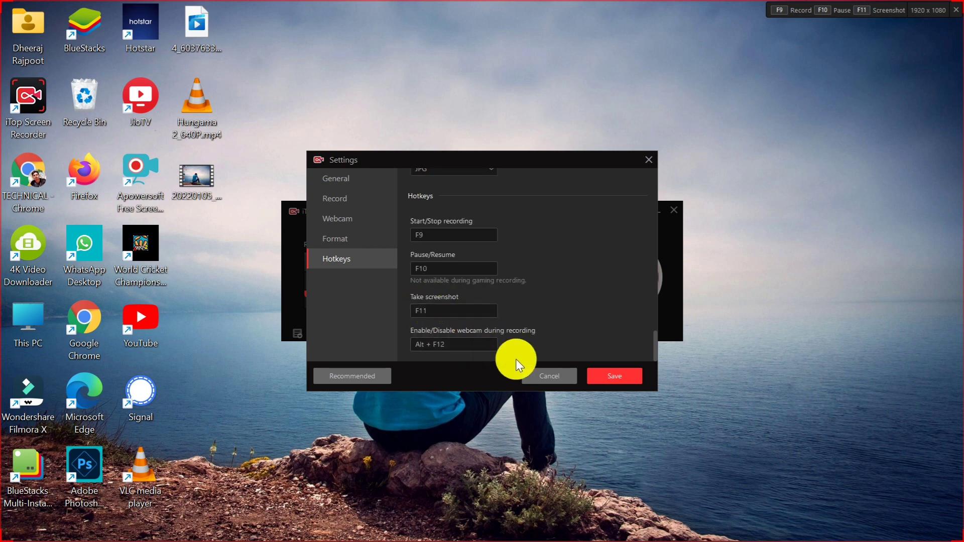
click(621, 376)
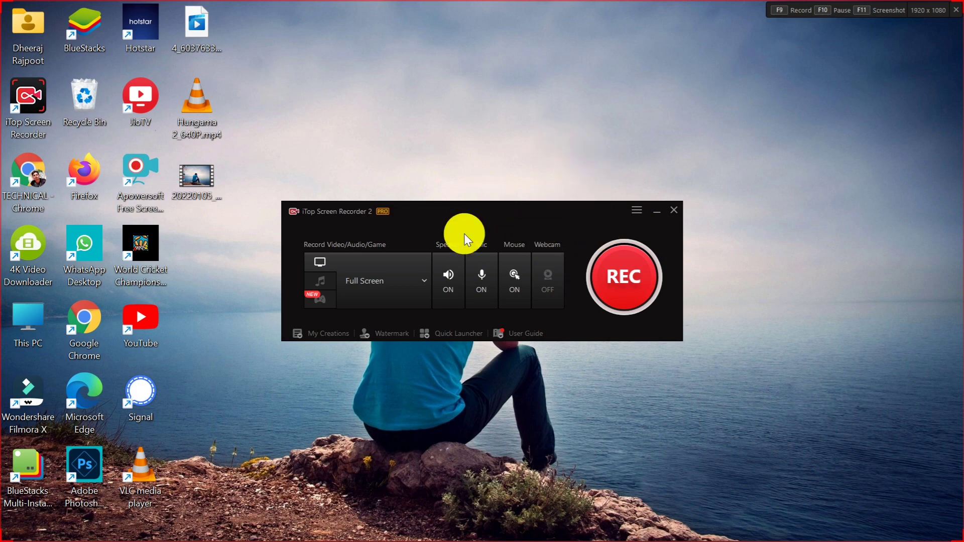
Start a full-screen recording and show the annotation tools
drag(540, 229, 510, 267)
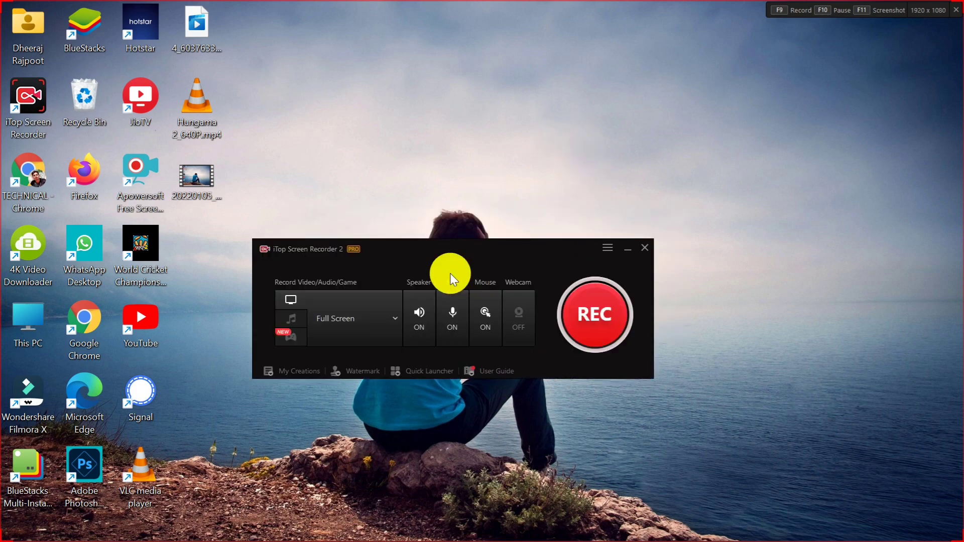
click(592, 324)
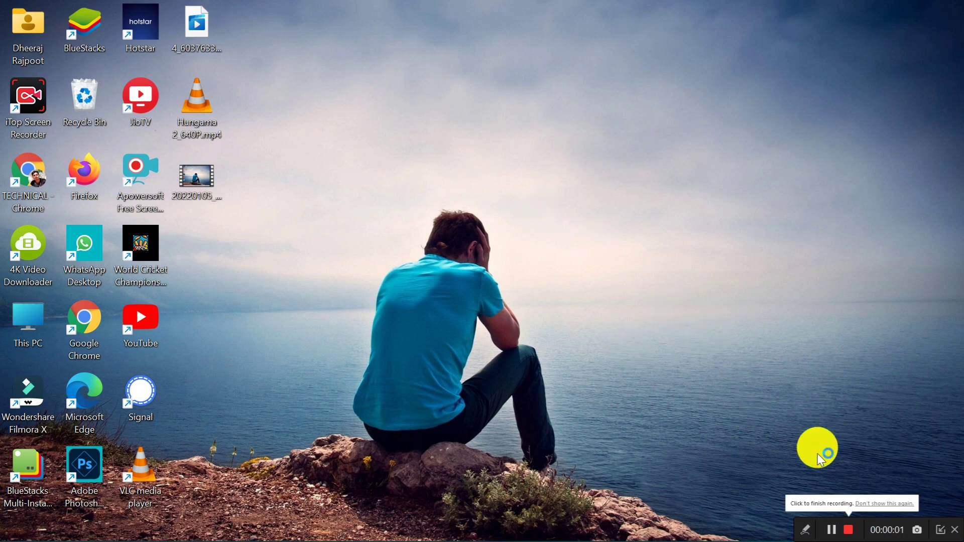
click(807, 535)
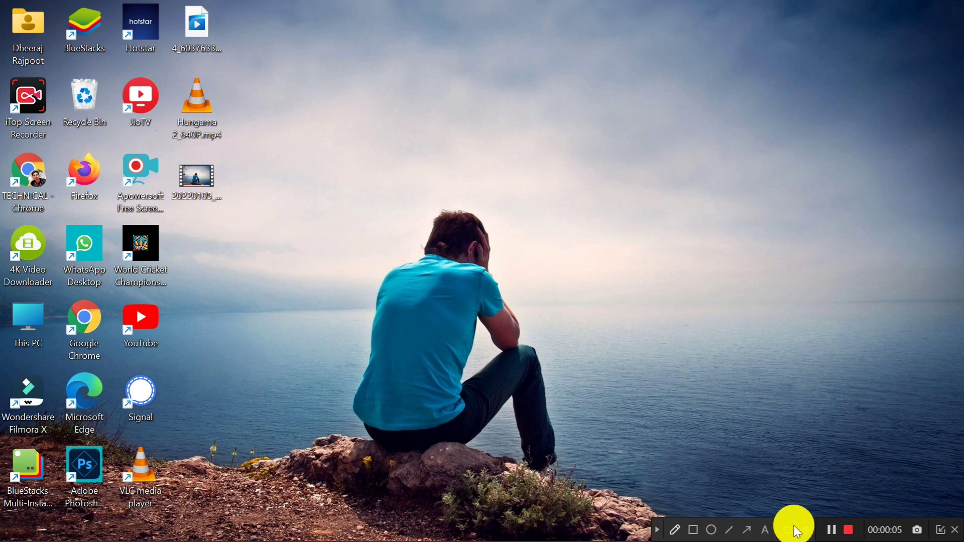
Try the rectangle, pencil and magenta ellipse annotation tools on the desktop, and collapse the annotation tools
click(696, 532)
drag(172, 90, 215, 153)
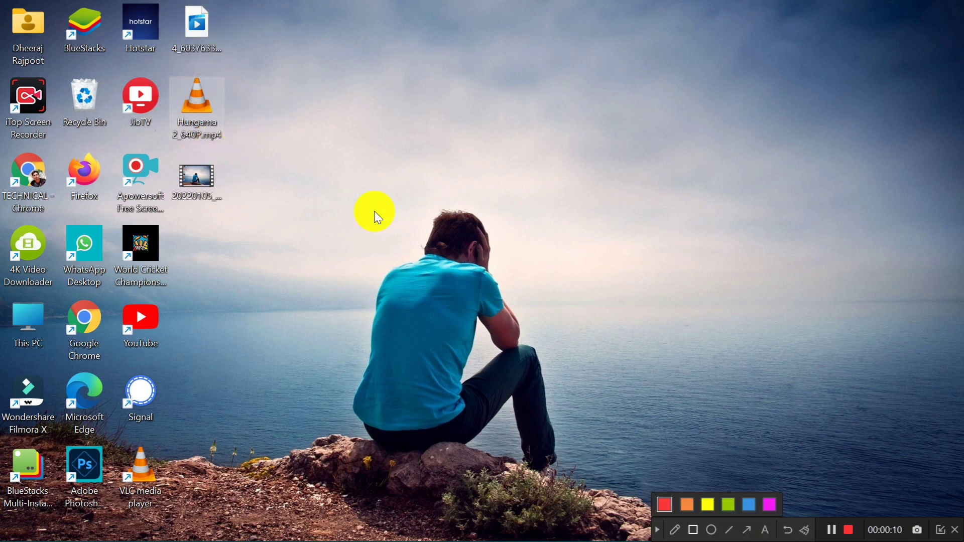
click(675, 531)
mouse_move(308, 99)
mouse_down()
mouse_move(436, 191)
mouse_move(447, 224)
mouse_up()
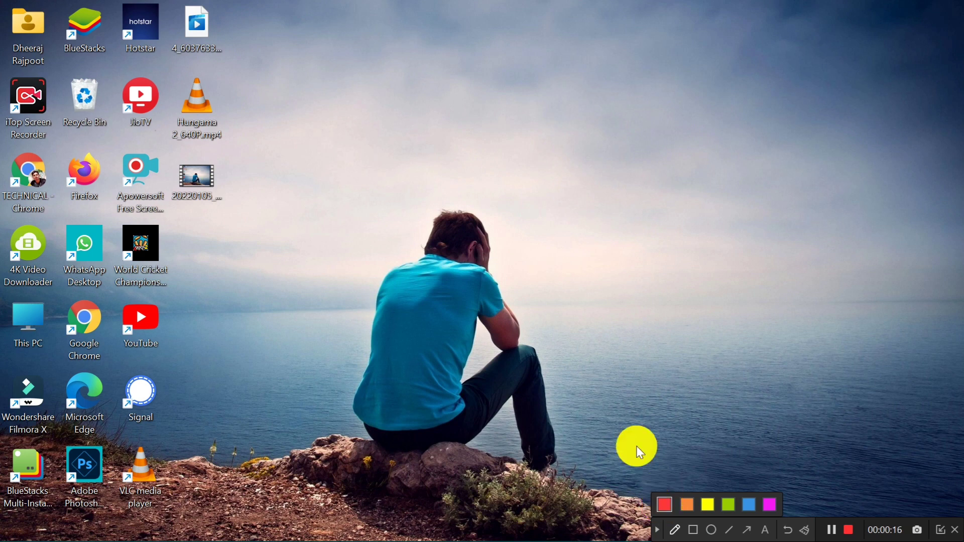
drag(93, 122, 123, 138)
drag(321, 163, 416, 281)
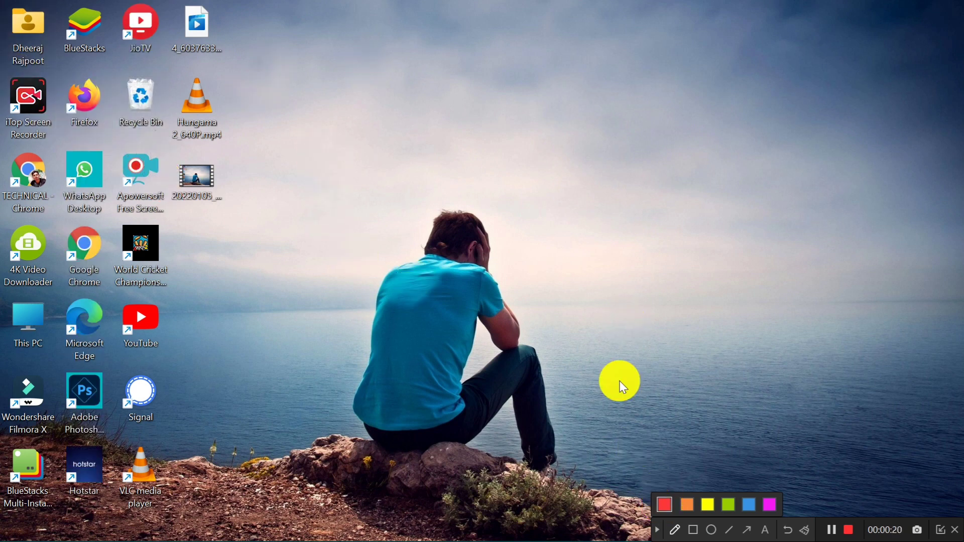
drag(328, 106, 405, 282)
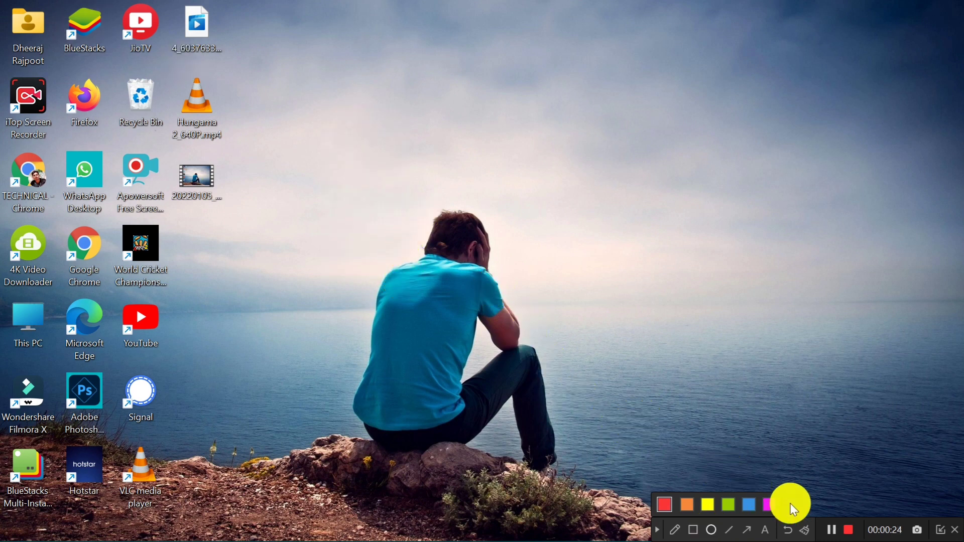
mouse_move(601, 269)
mouse_down()
mouse_move(624, 271)
mouse_move(639, 333)
mouse_up()
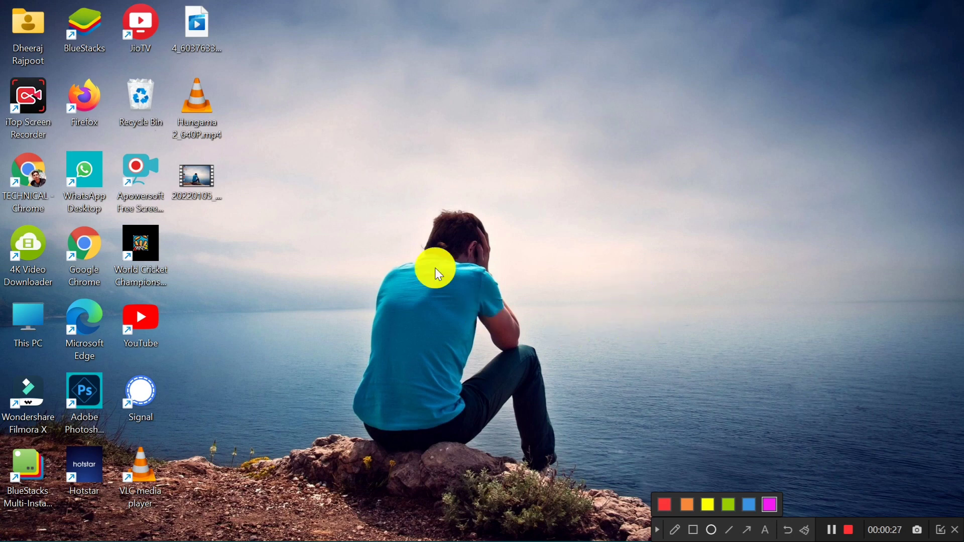
click(658, 531)
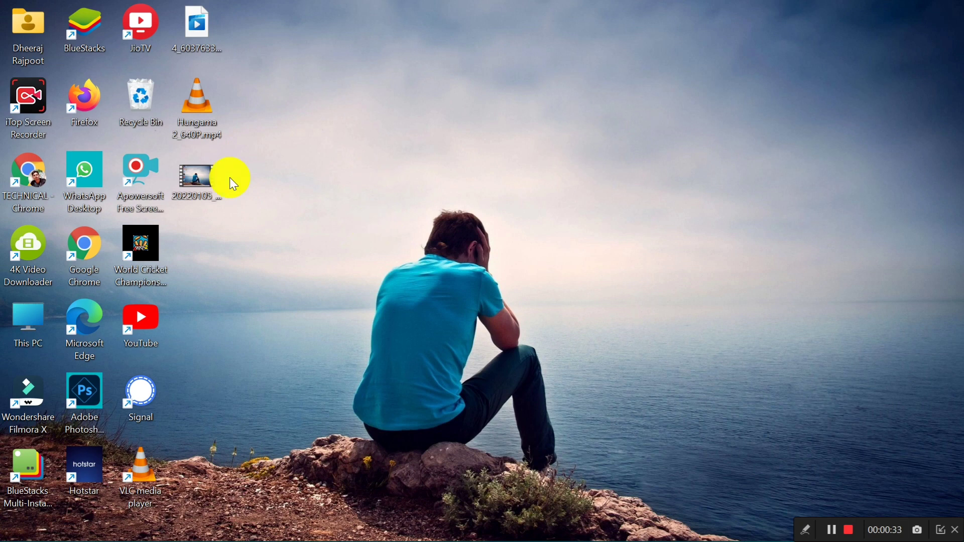
Stop the recording and look through the screenshot, audio and video lists of My Creations
click(854, 533)
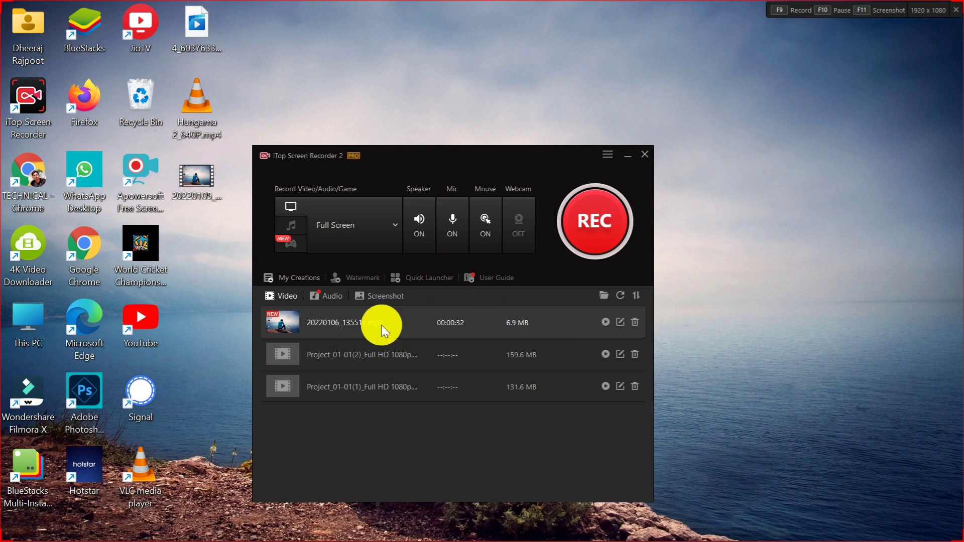
click(375, 296)
click(333, 300)
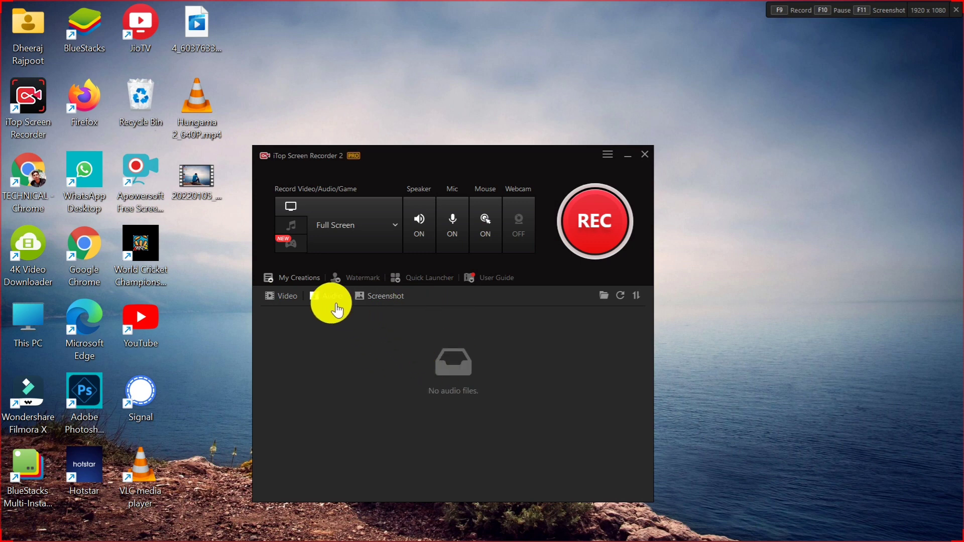
click(281, 296)
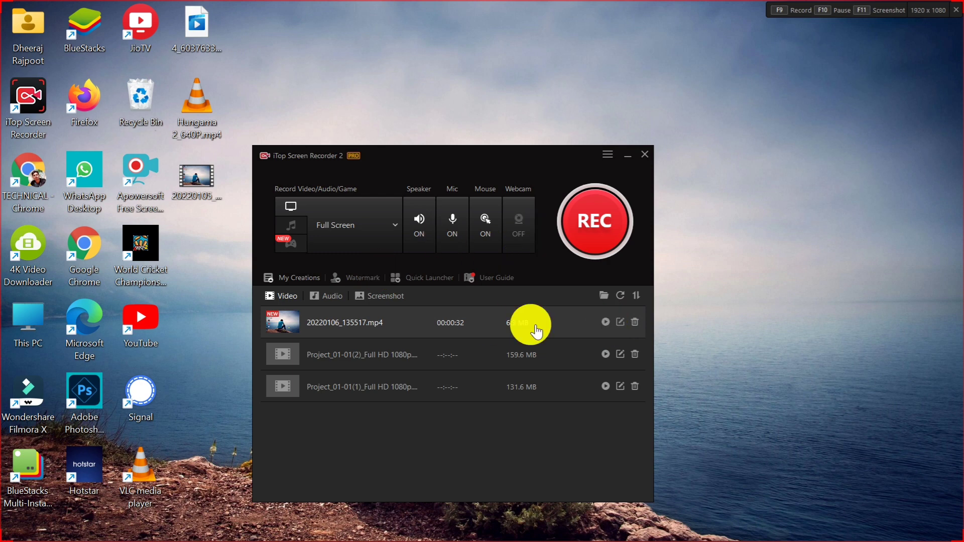
Open the recording 20220106_135517.mp4 in the editor and try trimming its start to 00:00:11
click(617, 324)
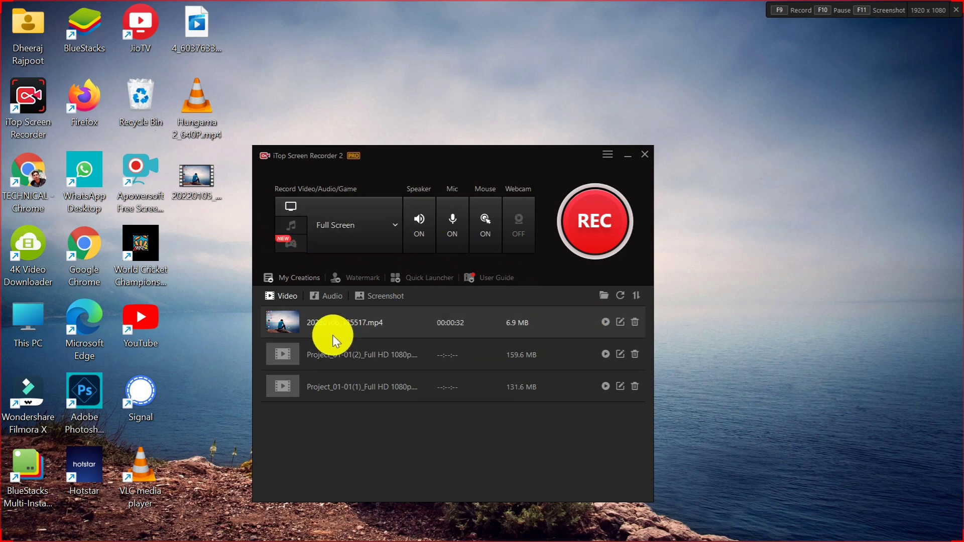
double_click(373, 323)
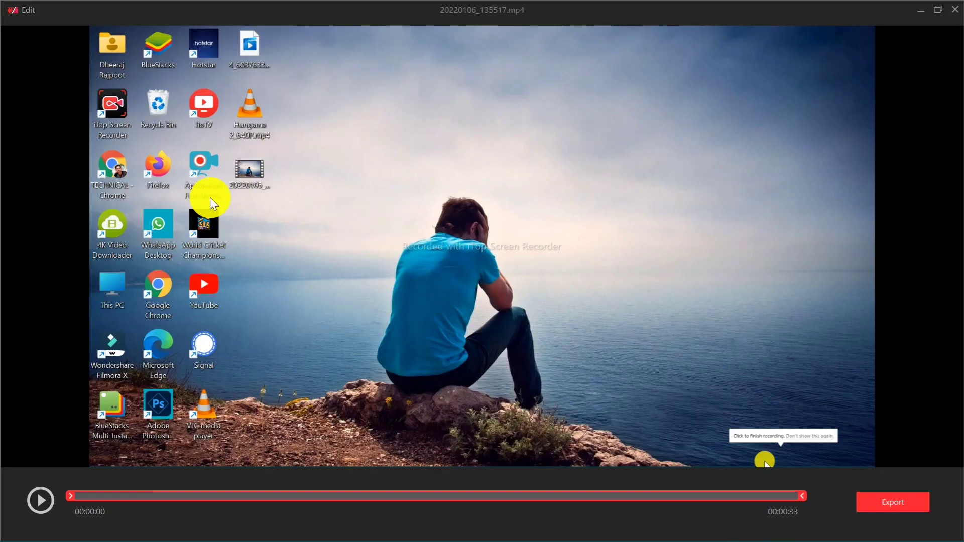
drag(74, 498, 220, 497)
drag(799, 495, 796, 518)
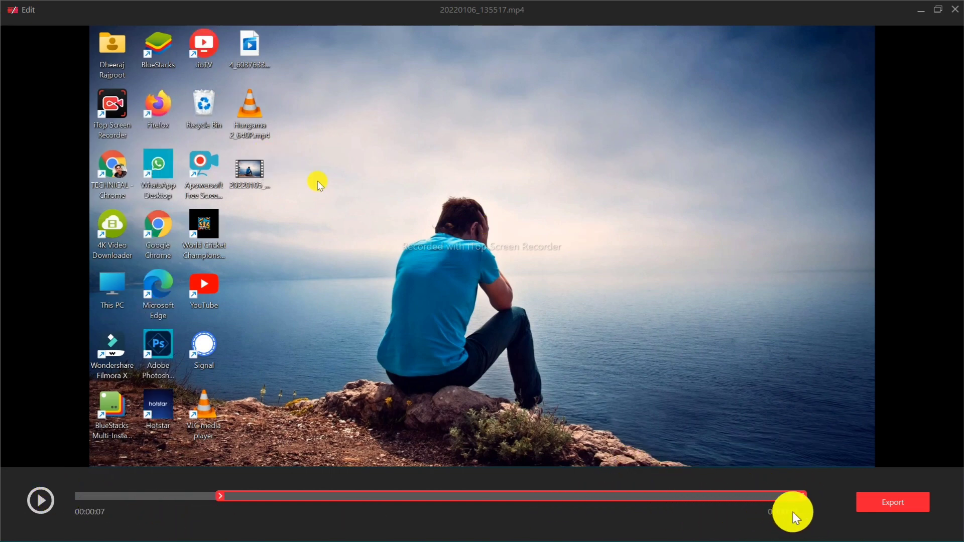
drag(217, 492, 297, 508)
mouse_move(803, 496)
mouse_down()
mouse_move(745, 497)
mouse_move(798, 498)
mouse_up()
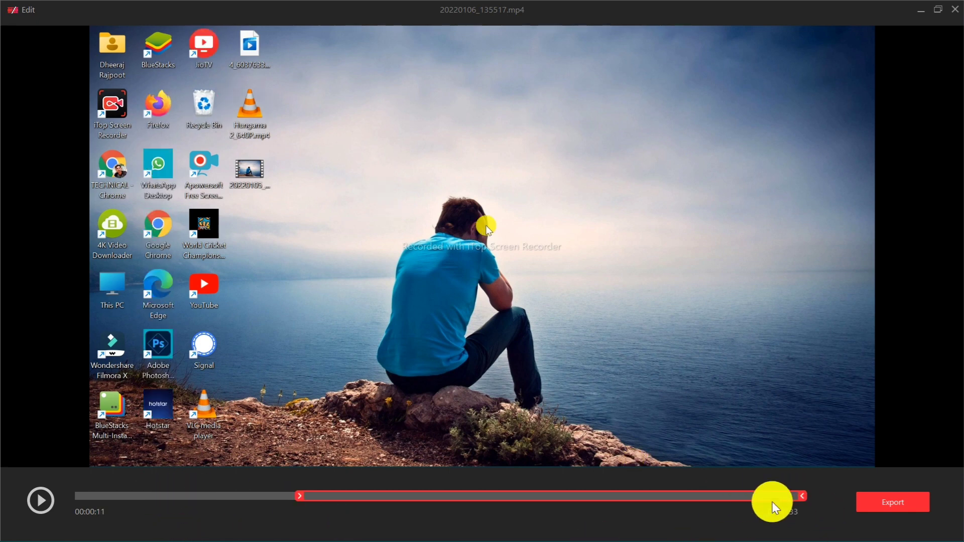
Try trimming the clip to the range 00:00:07 to 00:00:32, and exit the editor, discarding the edit
drag(297, 495, 102, 492)
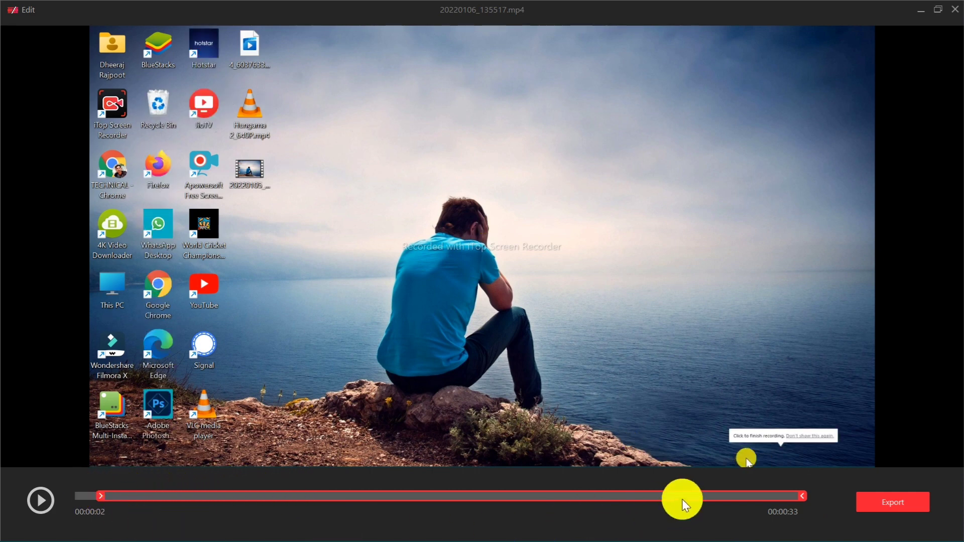
mouse_move(804, 496)
mouse_down()
mouse_move(779, 496)
mouse_move(792, 497)
mouse_up()
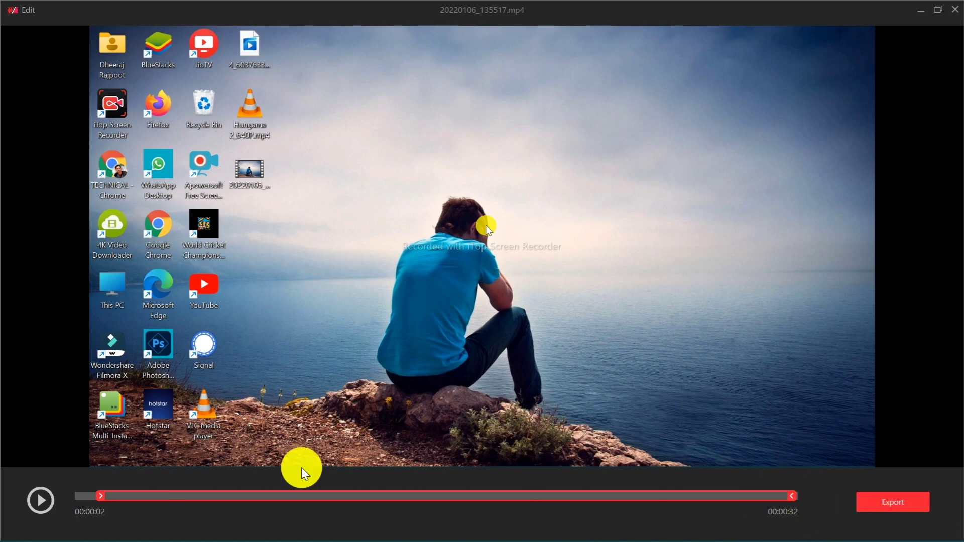
drag(99, 497, 206, 497)
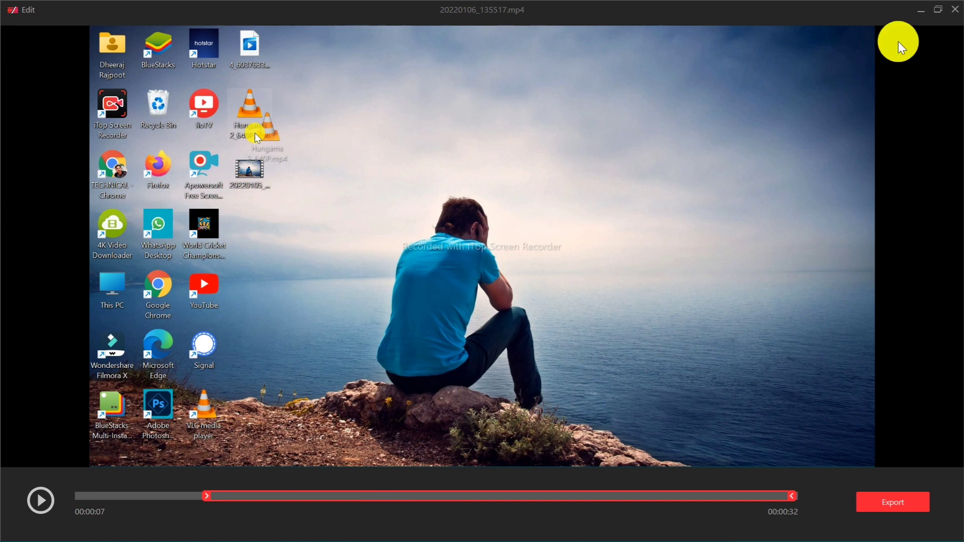
click(956, 11)
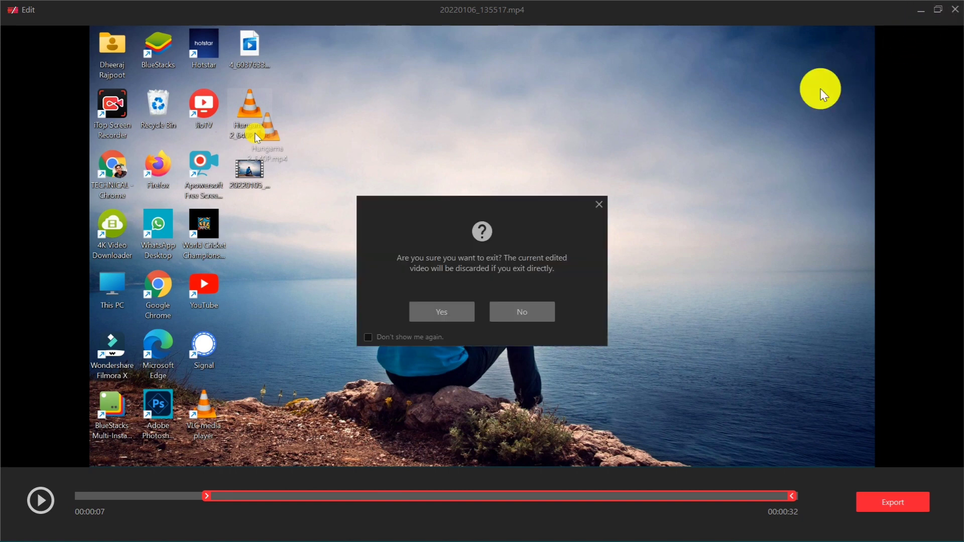
click(442, 312)
View the recorder's license details and open its About information
mouse_move(375, 534)
click(654, 529)
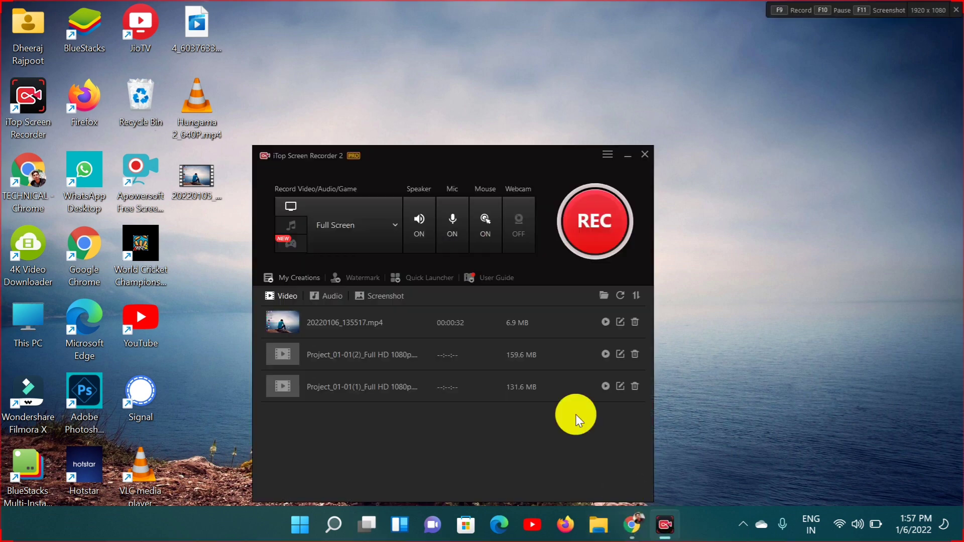
click(606, 154)
click(594, 242)
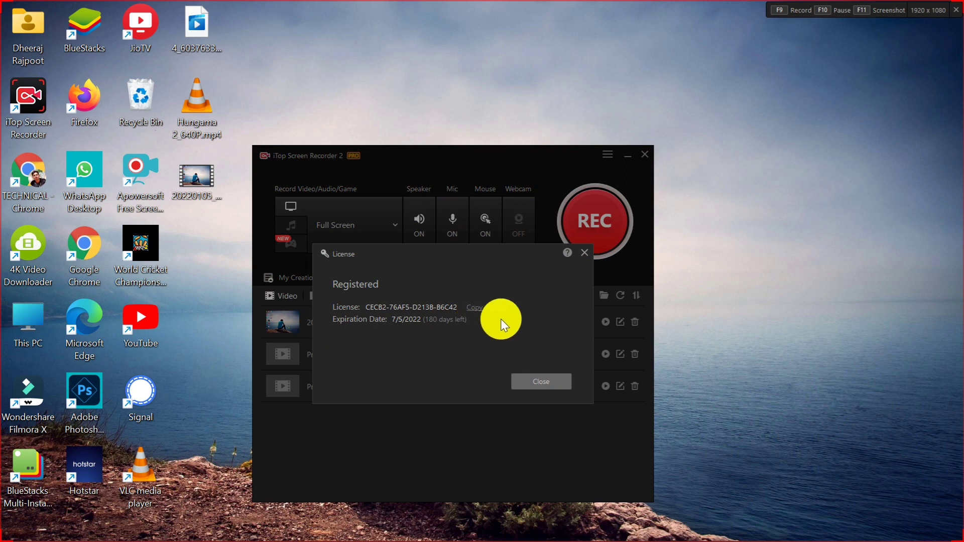
key(Escape)
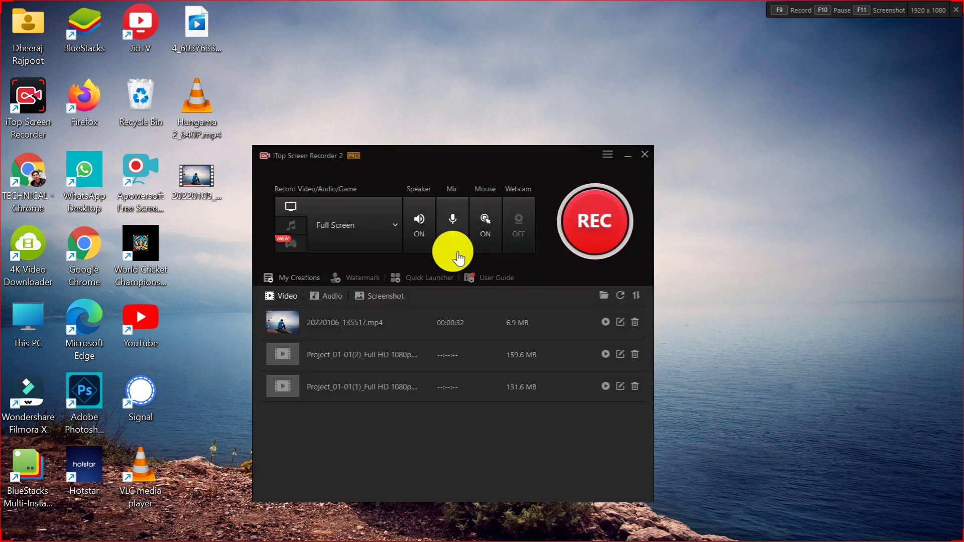
click(348, 157)
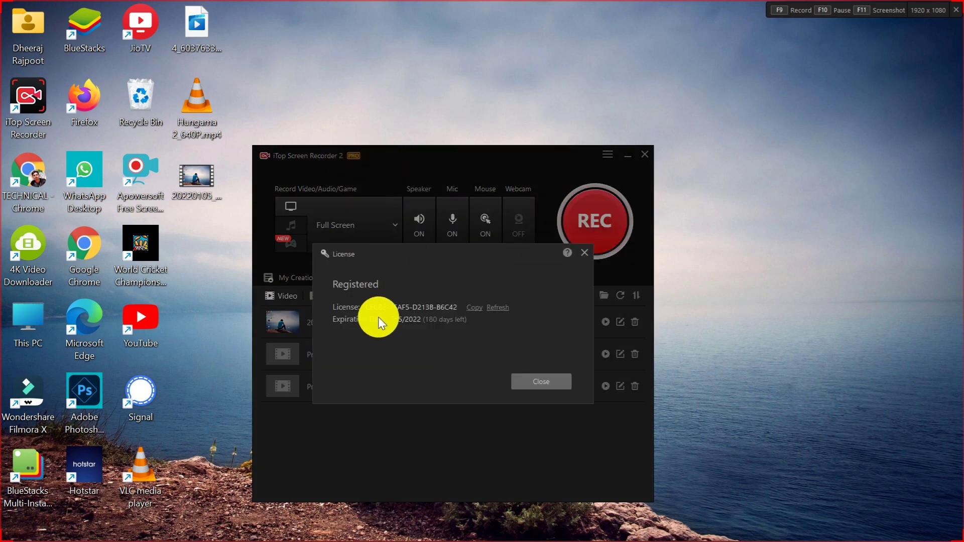
click(550, 381)
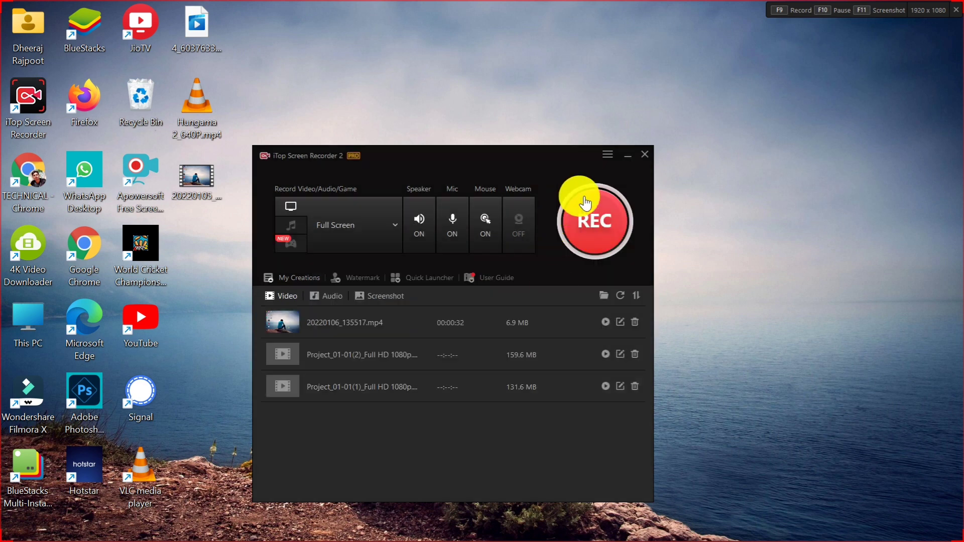
click(606, 155)
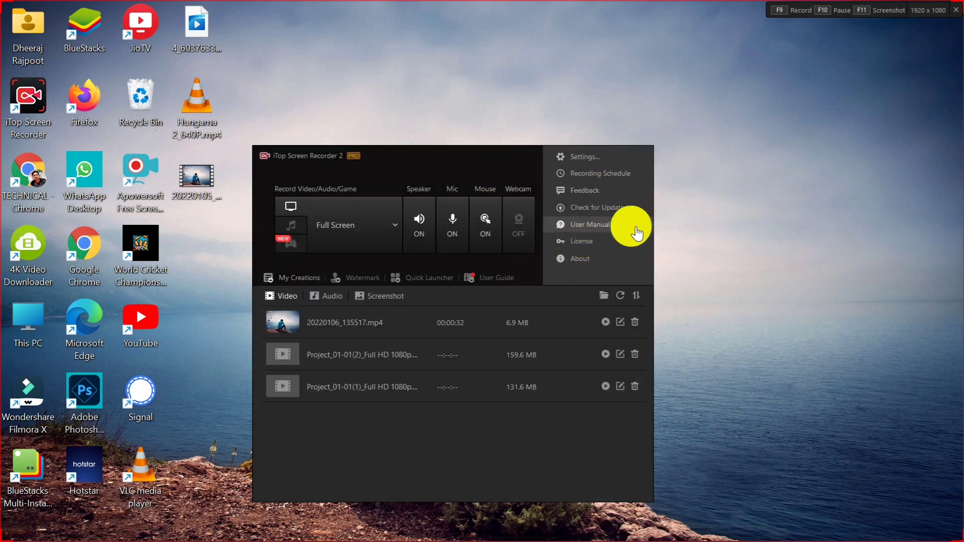
click(565, 256)
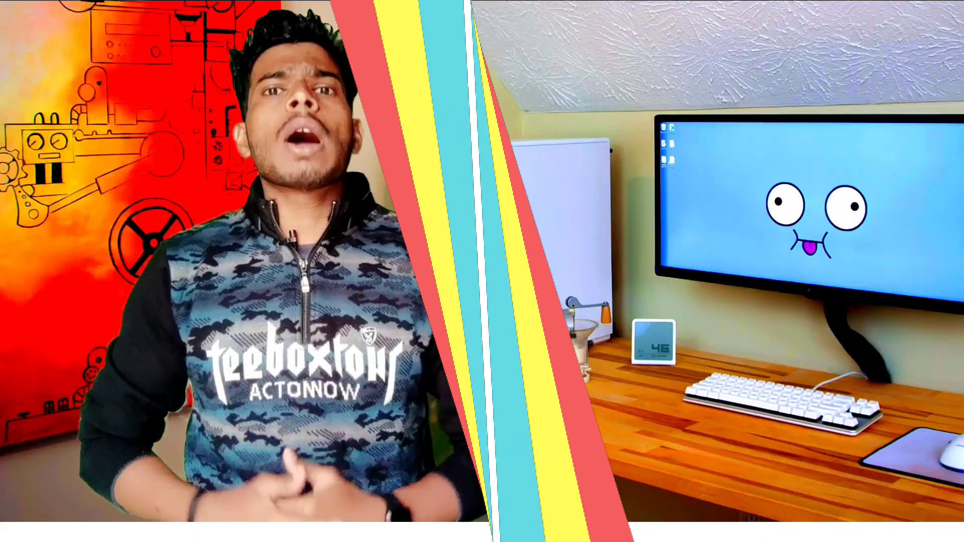